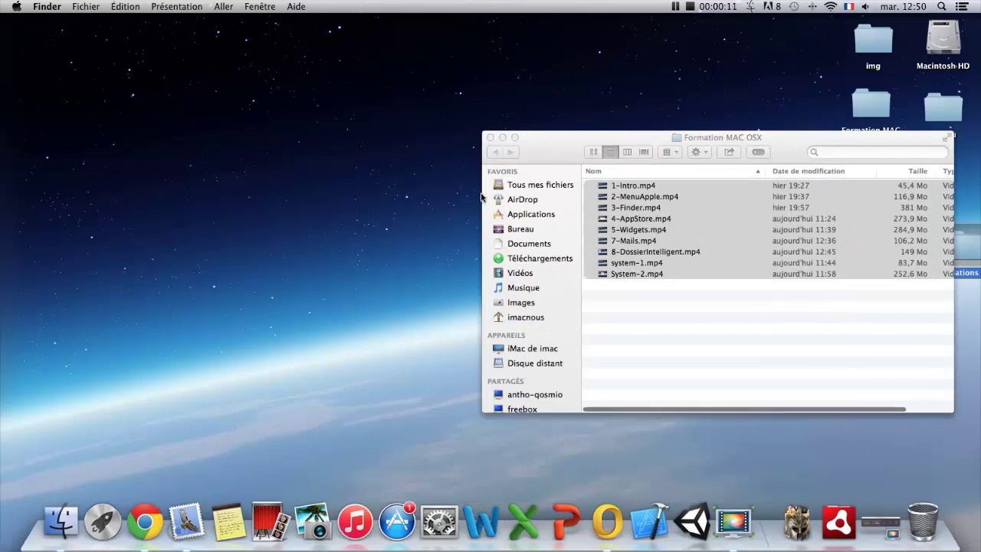
# Show the Applications folder in the Finder window and move the window clear of the desktop folders.
pyautogui.click(531, 217)
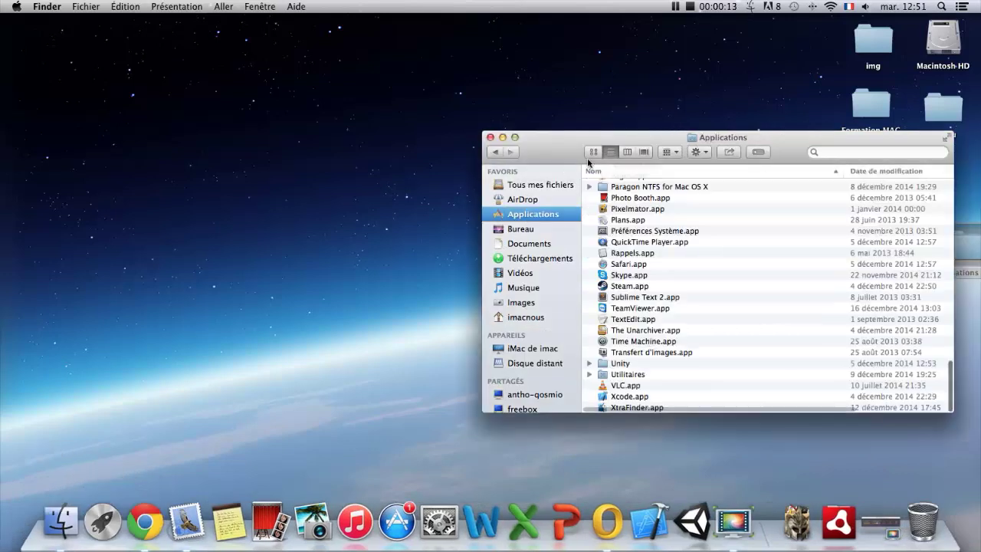
pyautogui.moveTo(583, 145); pyautogui.dragTo(255, 108)
pyautogui.scroll(10, 452, 269)
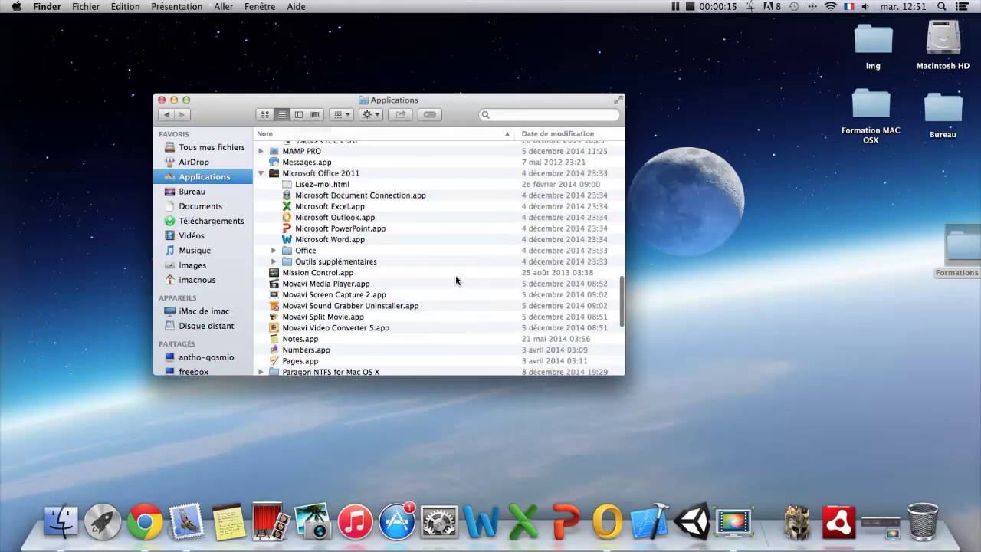
# Launch Dashboard.app from the Applications list for a brief look, and return to the desktop.
pyautogui.scroll(-3, 452, 288)
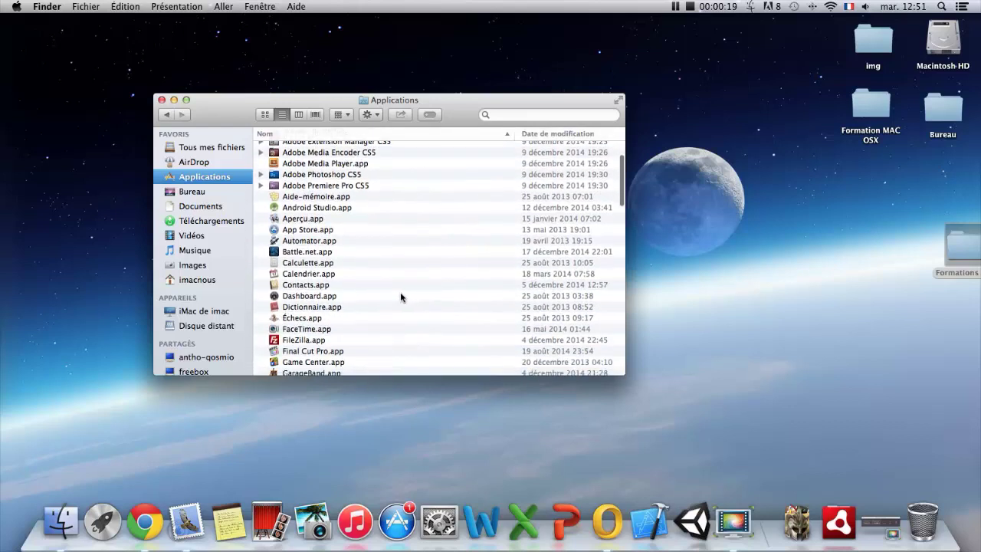
pyautogui.scroll(-1, 401, 297)
pyautogui.scroll(-1, 336, 270)
pyautogui.scroll(-1, 334, 272)
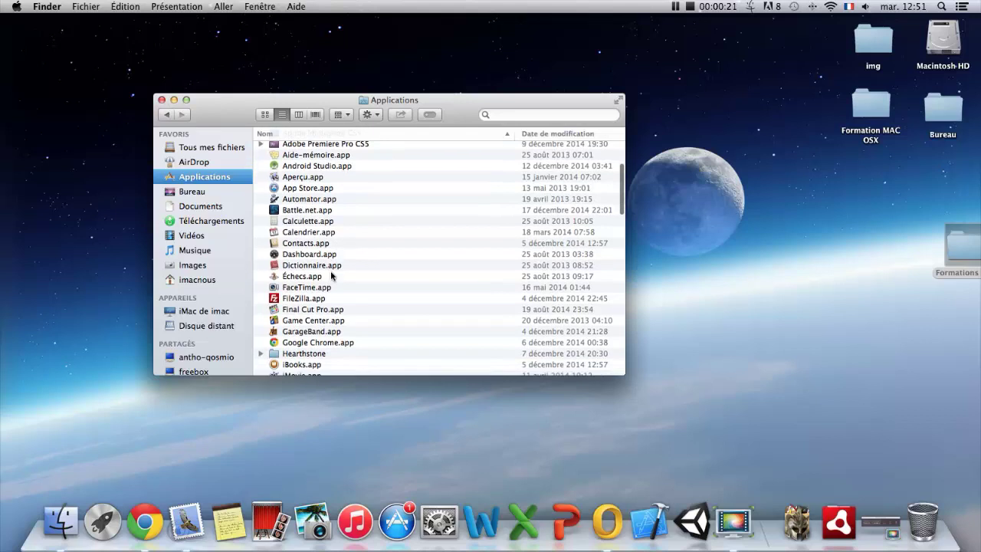
pyautogui.doubleClick(292, 256)
pyautogui.click(448, 239)
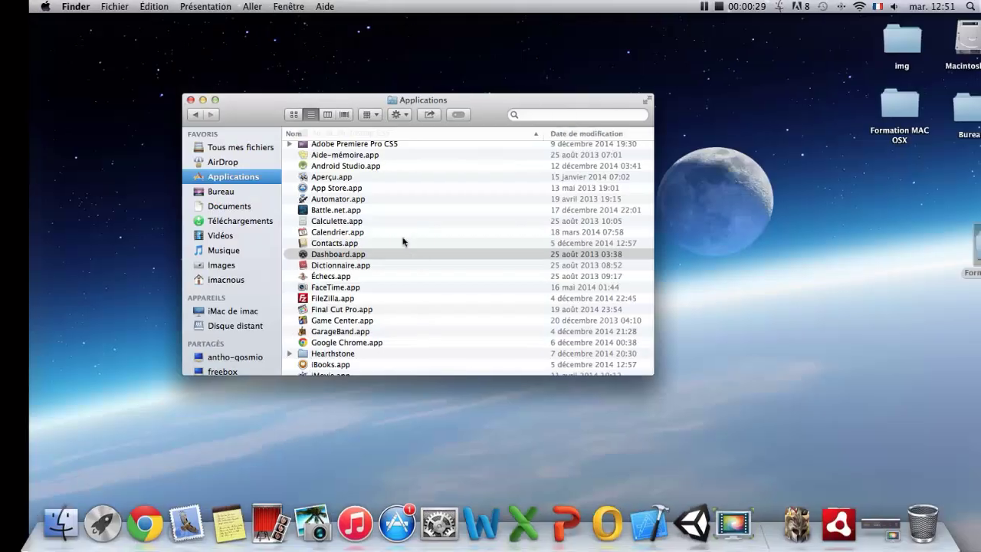
# Collapse the expanded MAMP and Microsoft Office 2011 folders in the Applications list.
pyautogui.scroll(-2, 361, 270)
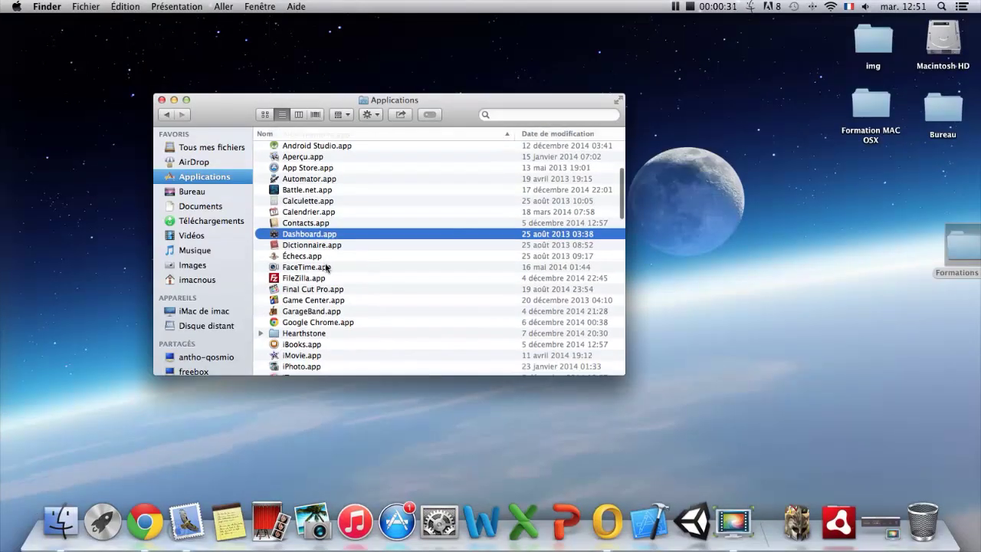
pyautogui.scroll(-5, 325, 264)
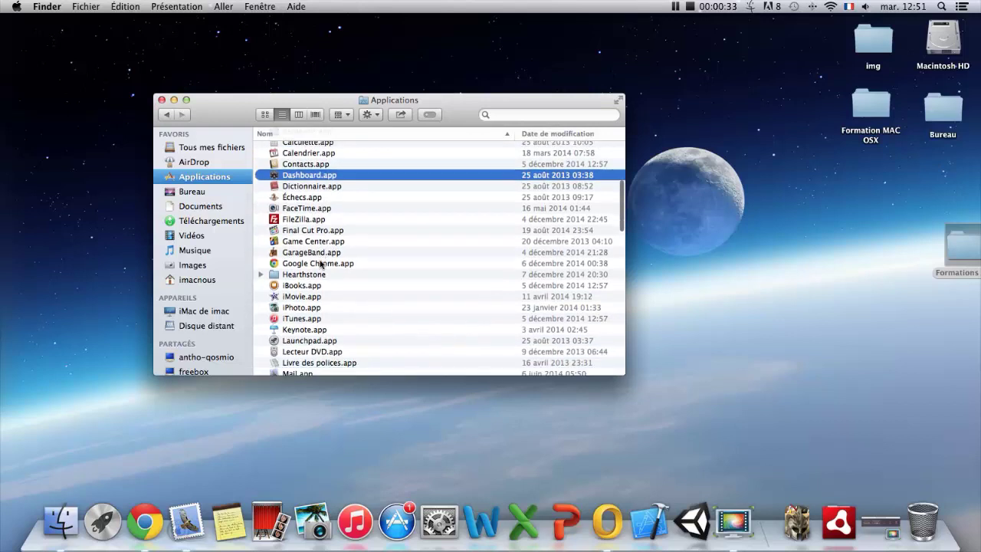
pyautogui.scroll(-4, 320, 264)
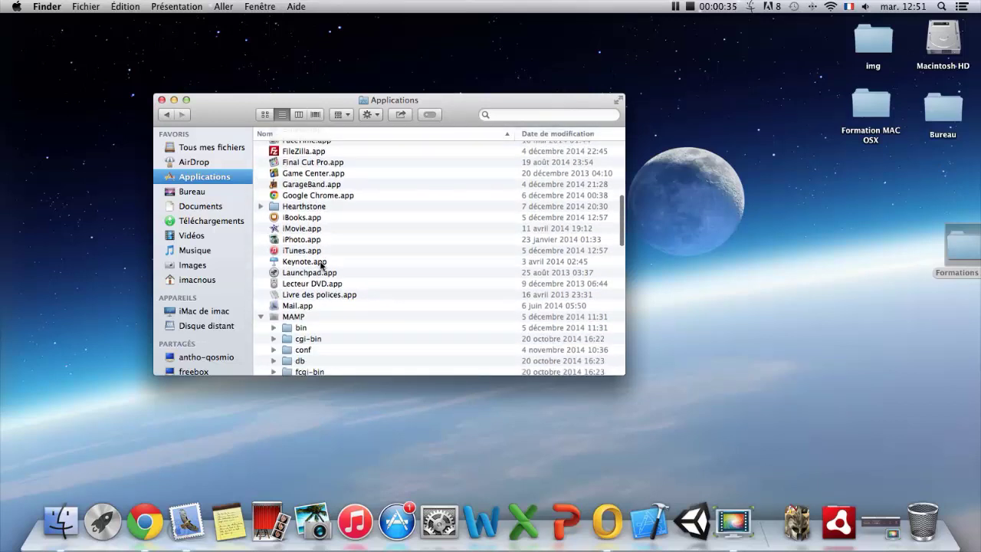
pyautogui.scroll(-4, 327, 264)
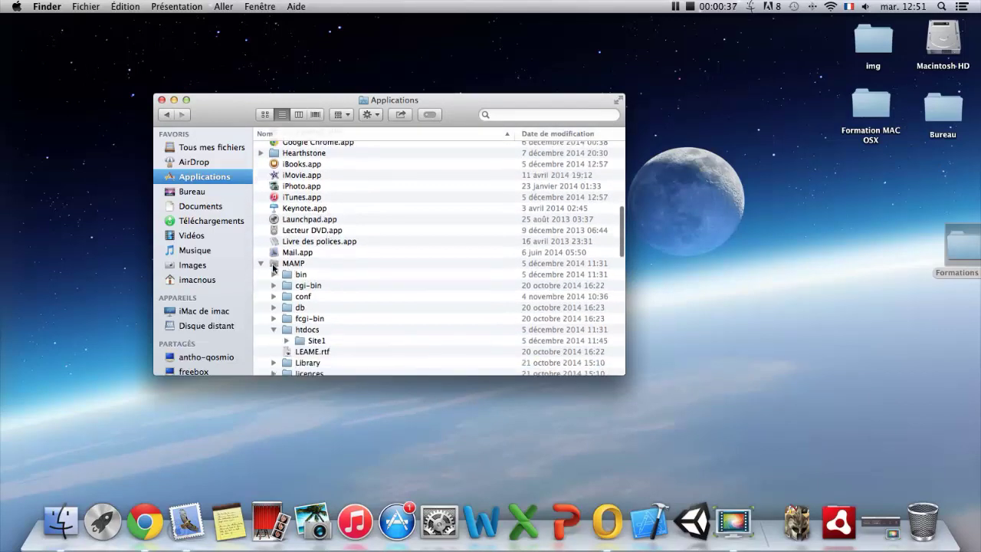
pyautogui.click(262, 263)
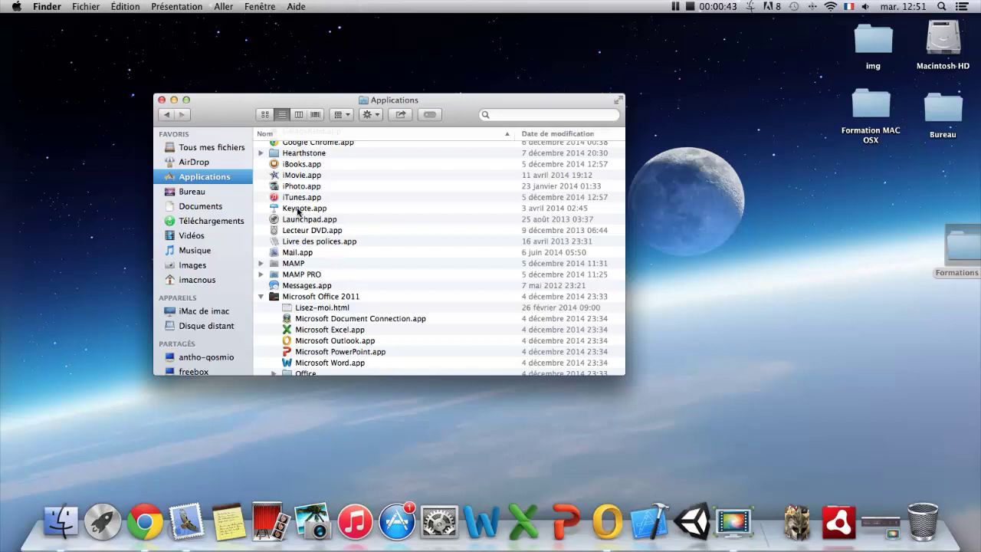
pyautogui.scroll(-4, 298, 212)
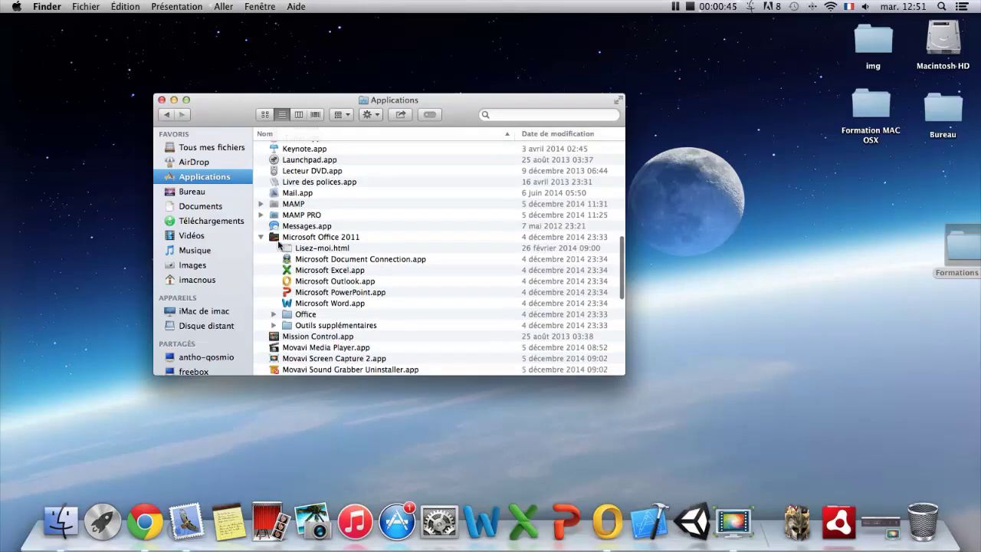
pyautogui.click(262, 238)
# Look through the installed applications in the list down to XtraFinder.app and back up.
pyautogui.scroll(-4, 305, 285)
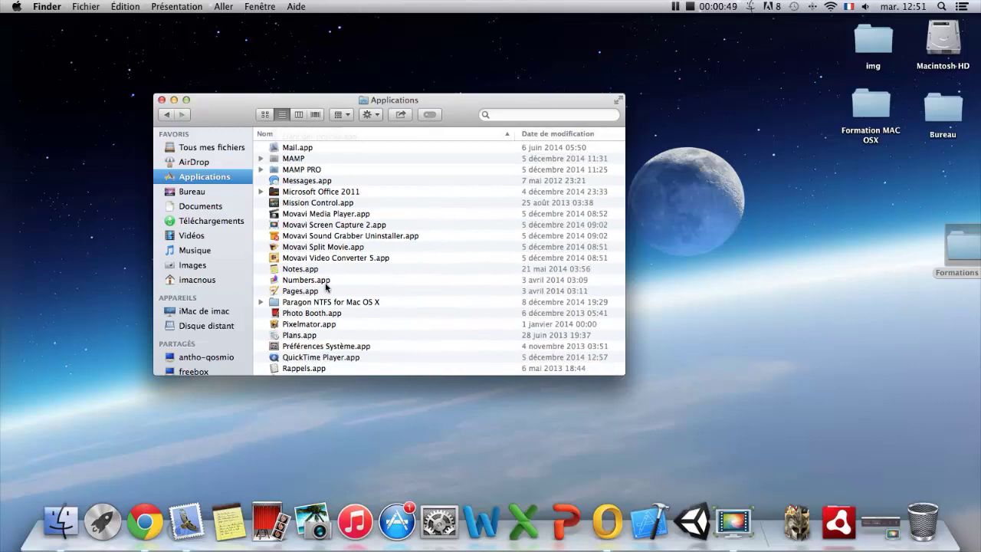
pyautogui.scroll(-1, 326, 288)
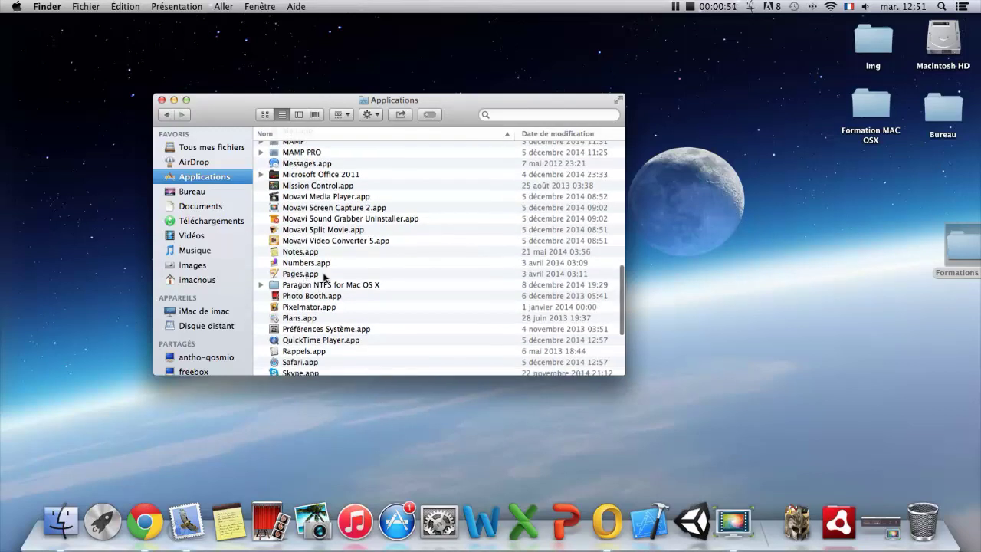
pyautogui.scroll(-5, 295, 276)
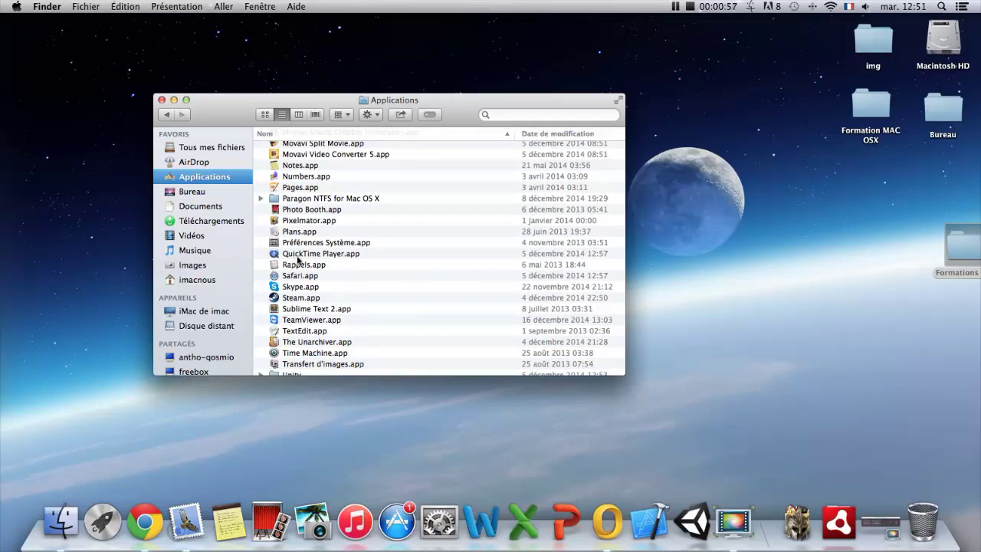
pyautogui.scroll(-2, 310, 258)
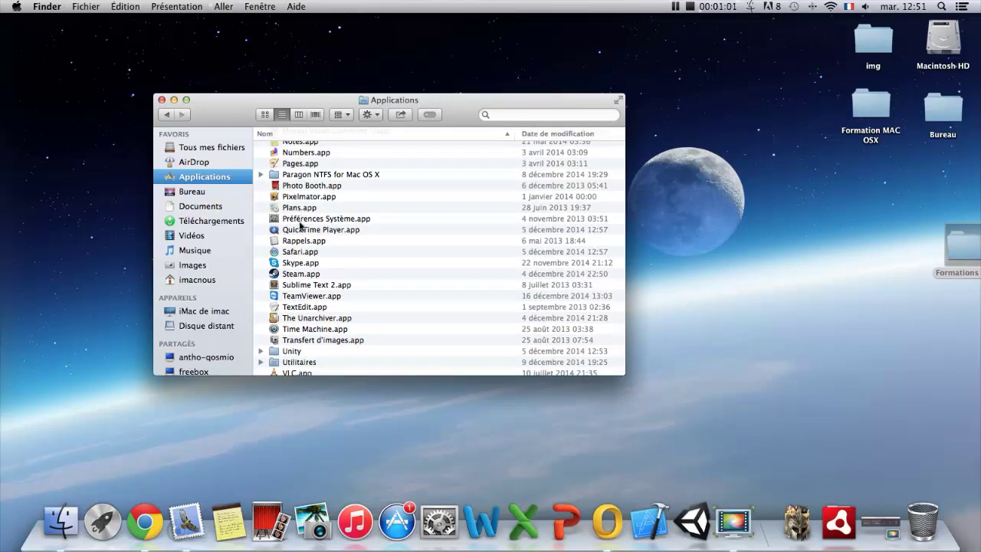
pyautogui.scroll(-2, 300, 222)
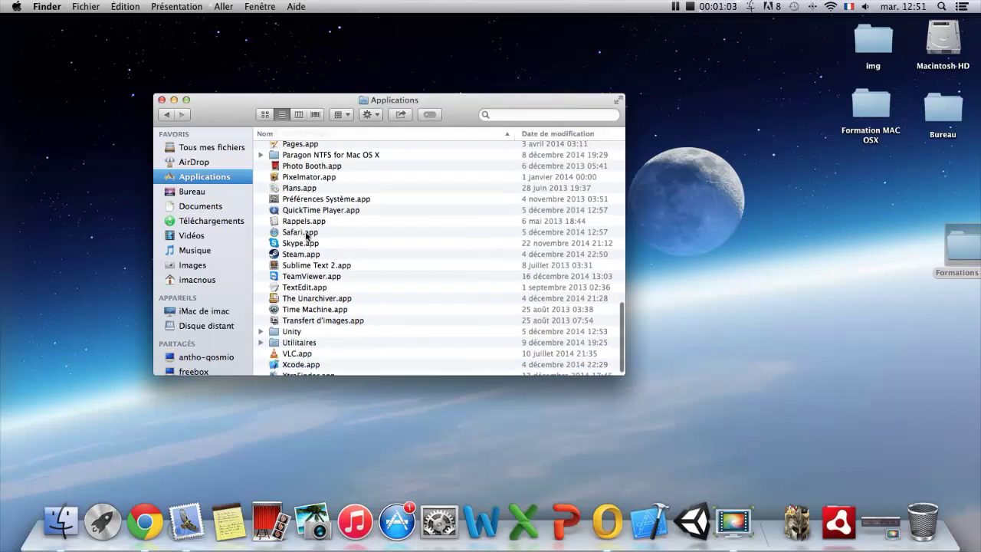
pyautogui.scroll(-1, 307, 238)
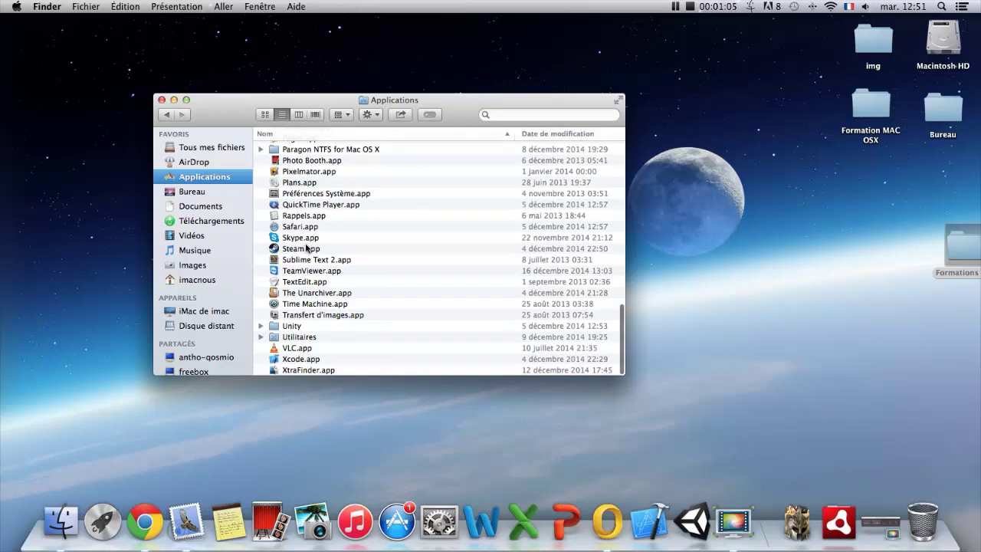
pyautogui.scroll(10, 307, 246)
pyautogui.scroll(4, 314, 247)
pyautogui.click(314, 246)
pyautogui.scroll(1, 314, 247)
pyautogui.scroll(-8, 313, 248)
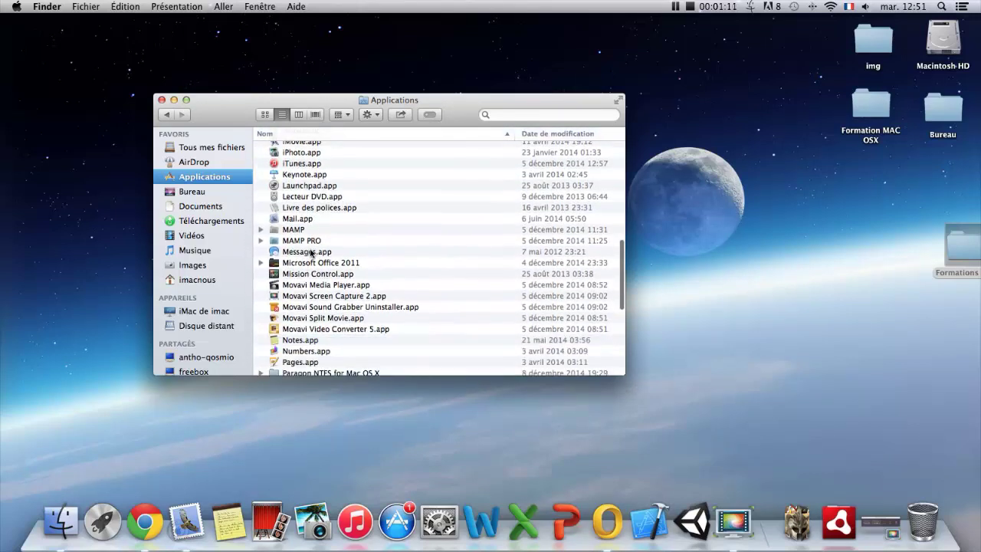
# Launch Pages.app from the Applications list and enlarge its template chooser window.
pyautogui.scroll(-3, 312, 255)
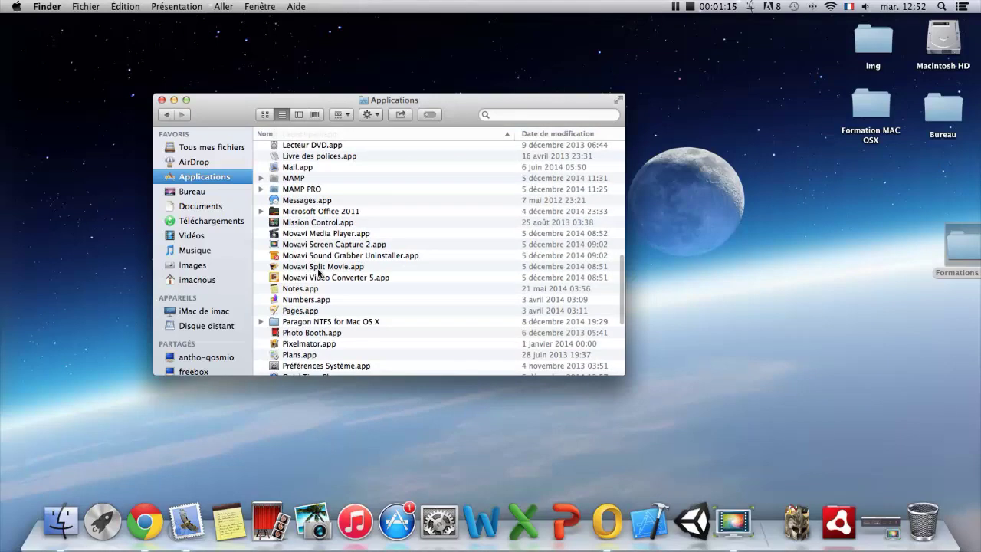
pyautogui.scroll(-2, 319, 273)
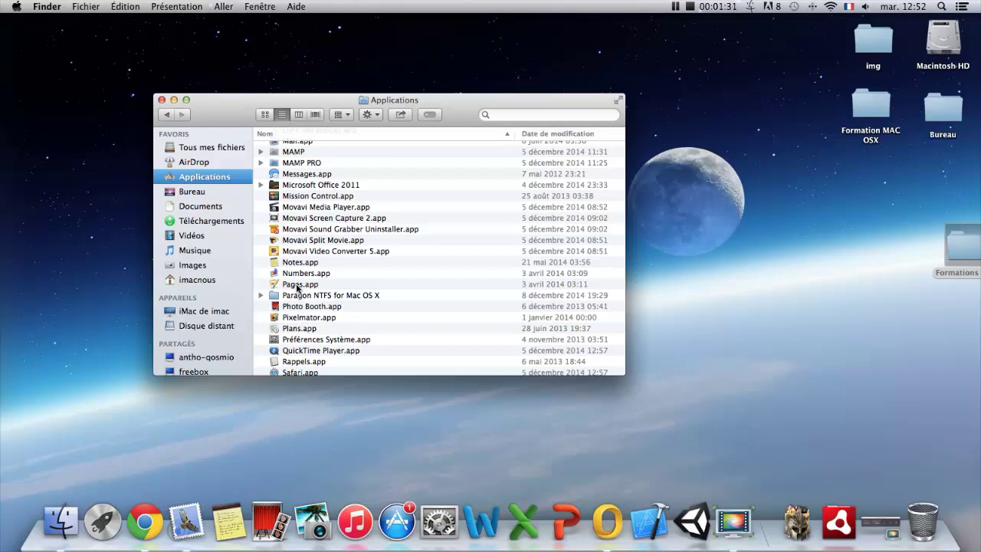
pyautogui.doubleClick(297, 285)
pyautogui.moveTo(344, 47); pyautogui.dragTo(354, 45)
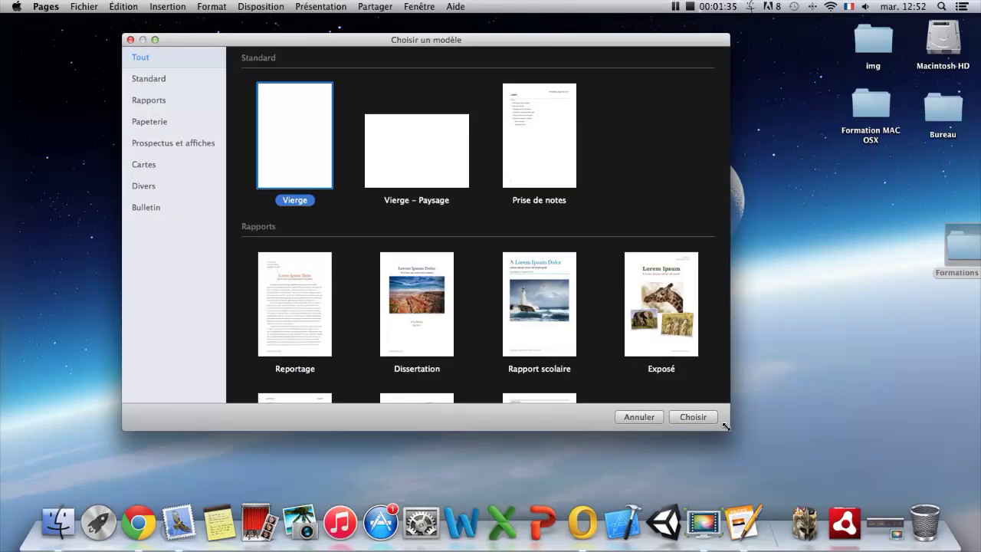
pyautogui.moveTo(725, 431); pyautogui.dragTo(759, 455)
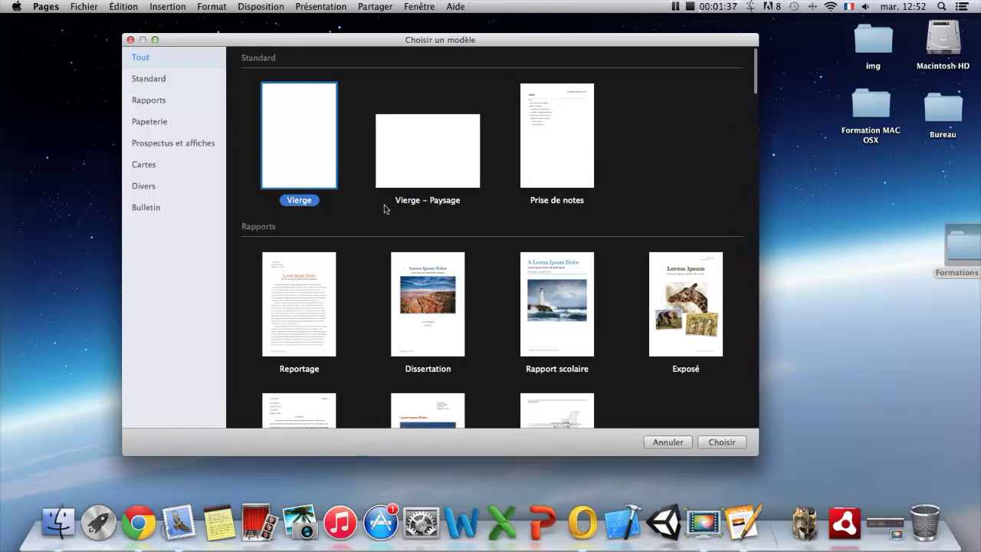
# Examine the Standard, Rapports and Lettres templates offered in the template chooser.
pyautogui.scroll(-10, 357, 191)
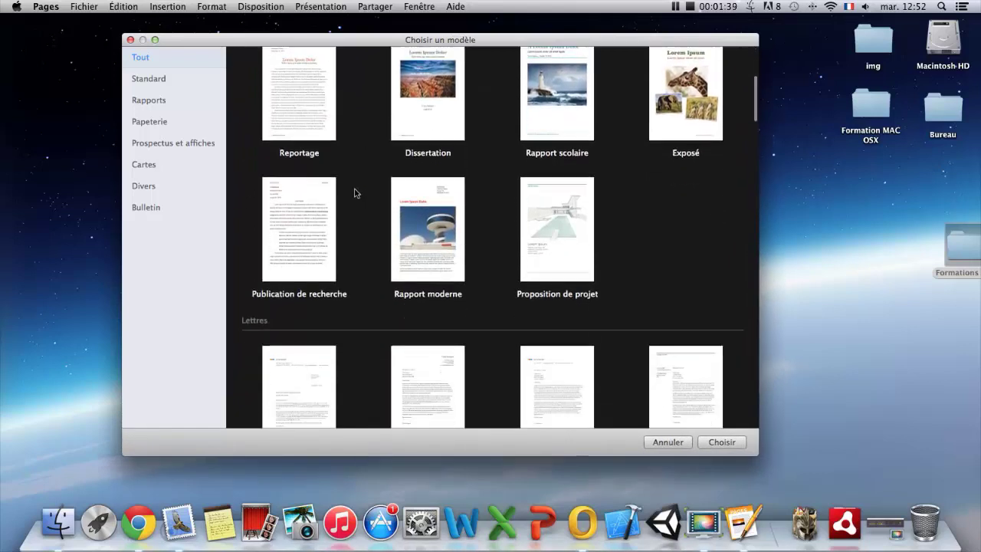
pyautogui.scroll(10, 356, 193)
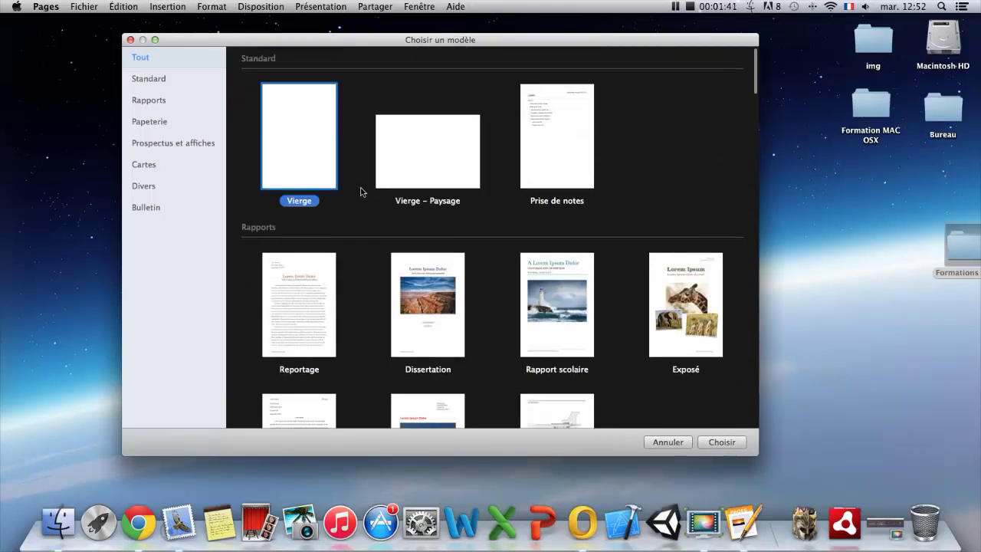
pyautogui.scroll(-5, 350, 198)
pyautogui.scroll(7, 351, 192)
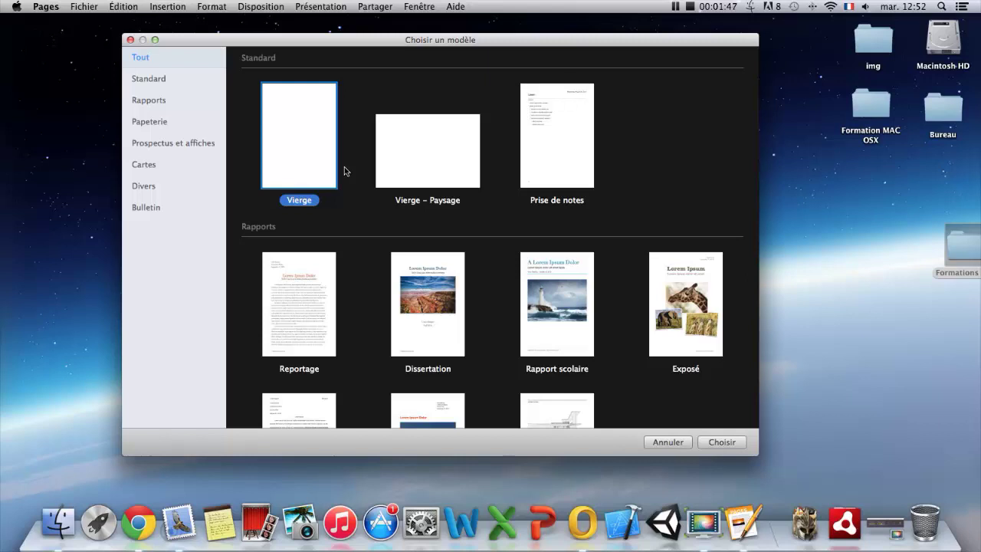
pyautogui.scroll(-2, 342, 170)
pyautogui.scroll(3, 340, 168)
pyautogui.scroll(-5, 367, 245)
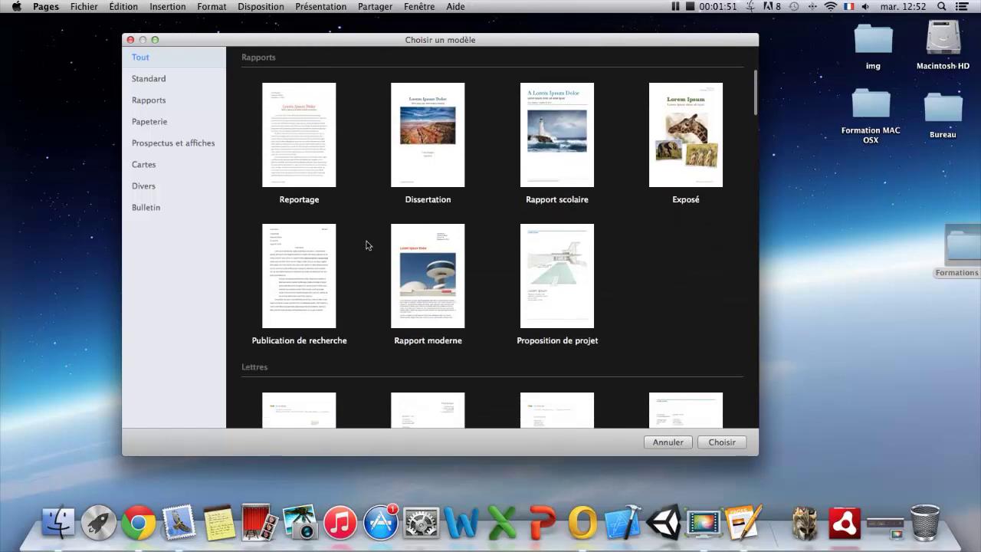
pyautogui.scroll(-3, 359, 242)
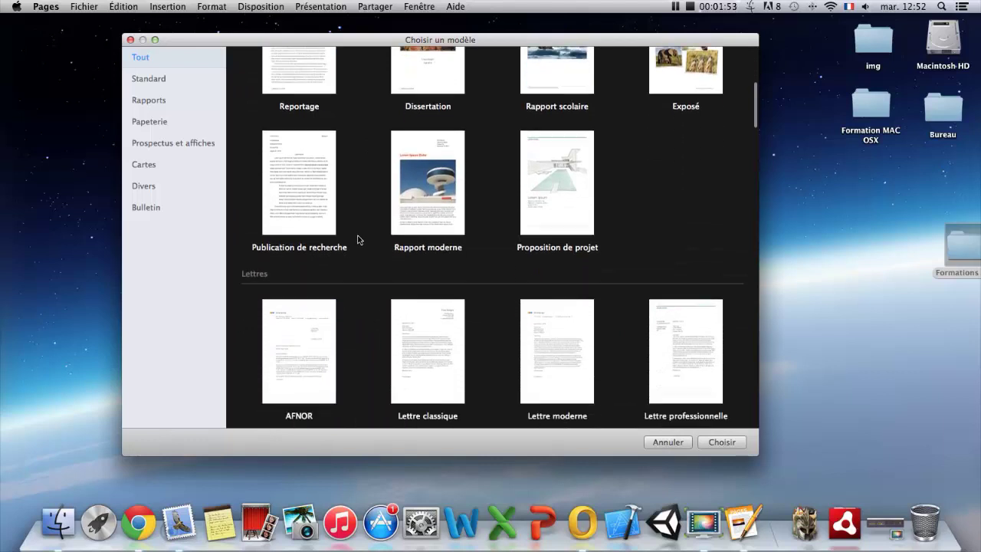
pyautogui.scroll(-3, 357, 240)
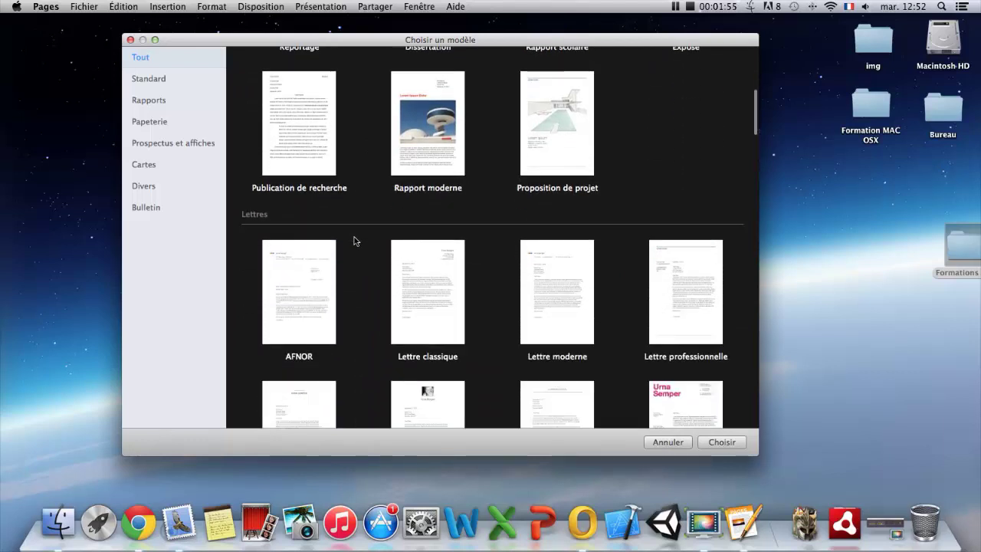
pyautogui.scroll(-2, 356, 240)
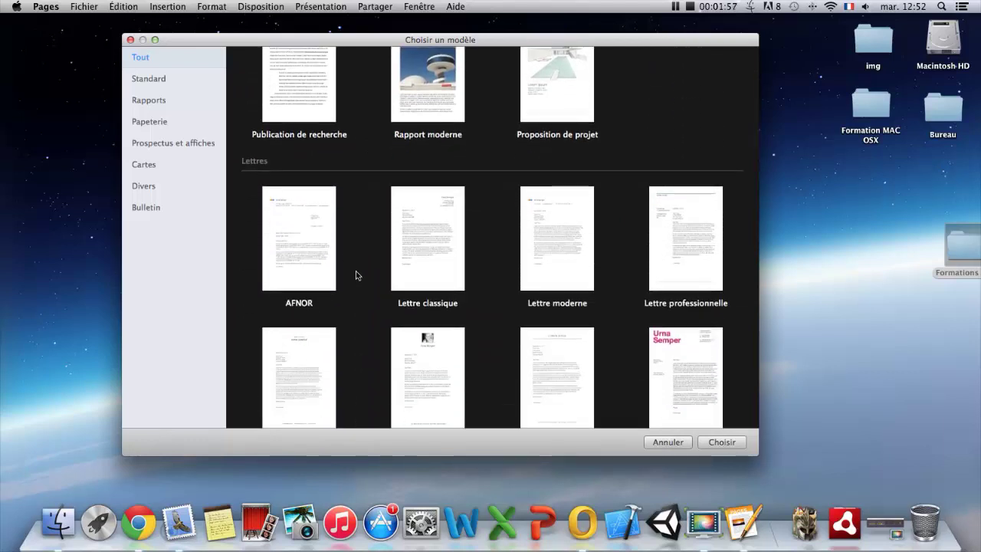
# Examine the remaining templates, from Lettres, CV and Enveloppes through Prospectus et affiches, Cartes, Divers and Bulletin, and return to Lettres.
pyautogui.scroll(-7, 421, 253)
pyautogui.scroll(-14, 435, 259)
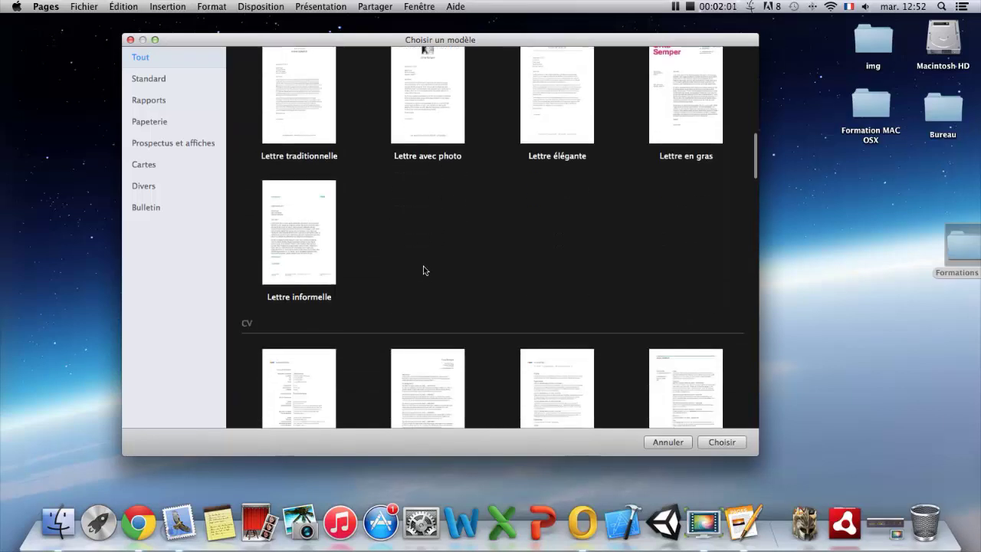
pyautogui.scroll(-7, 374, 247)
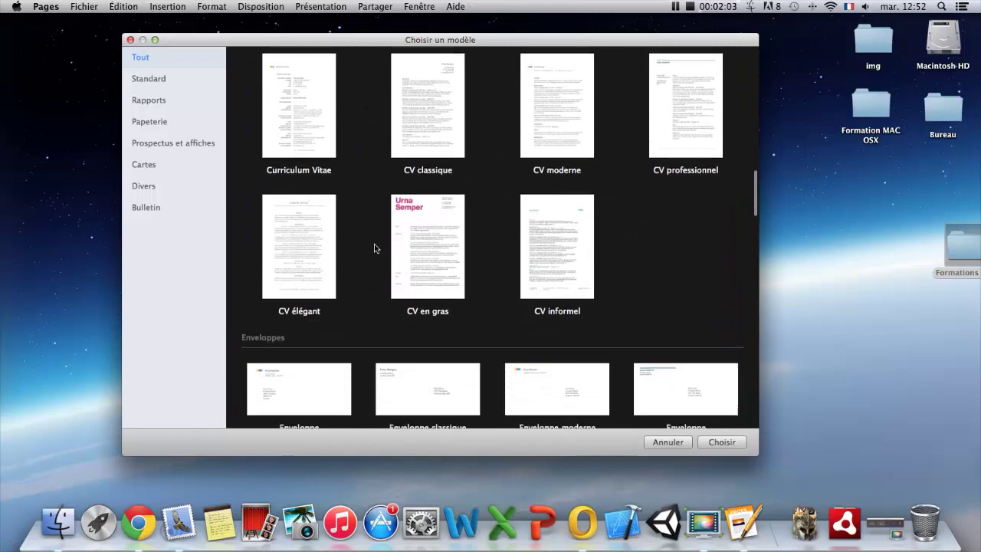
pyautogui.scroll(-11, 373, 238)
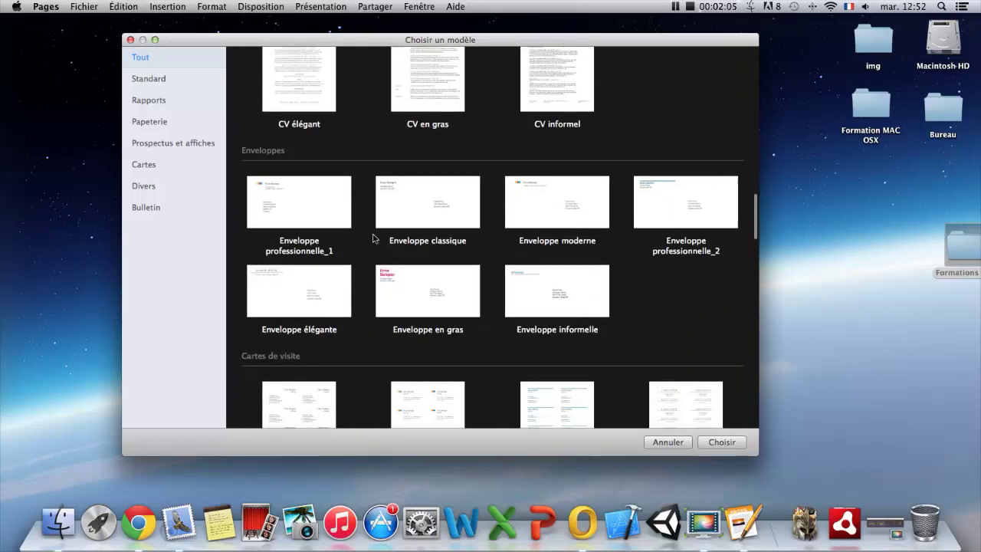
pyautogui.scroll(-9, 355, 244)
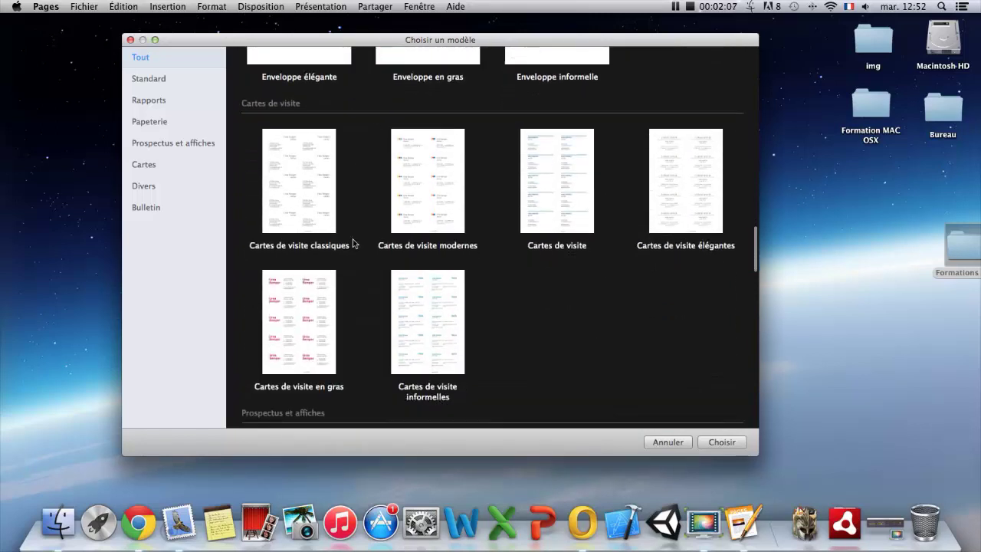
pyautogui.scroll(-5, 363, 238)
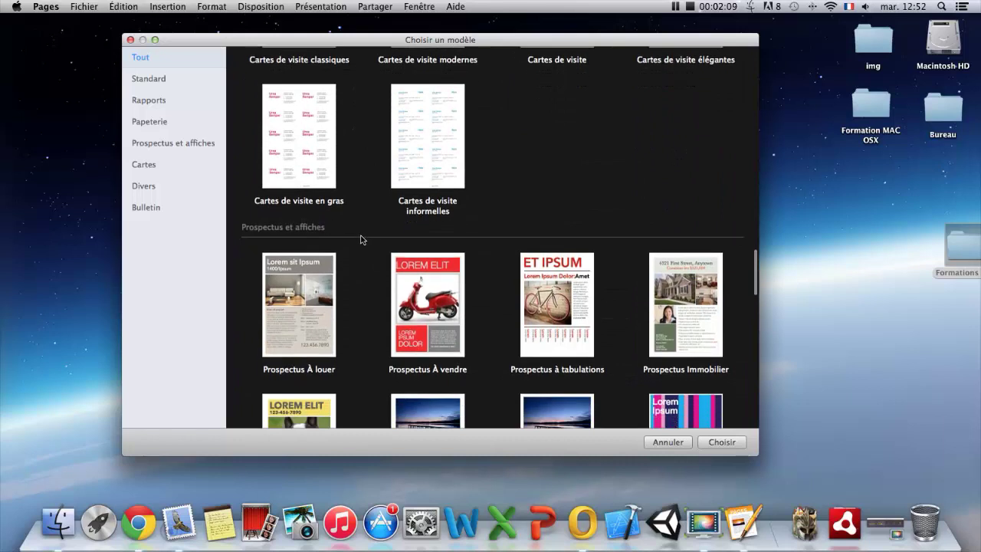
pyautogui.scroll(-9, 361, 238)
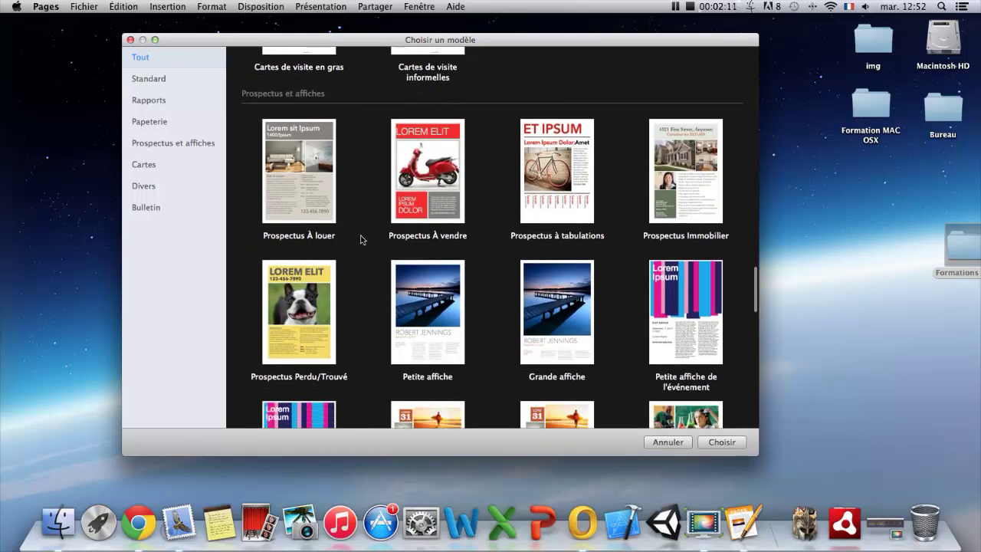
pyautogui.scroll(-12, 355, 240)
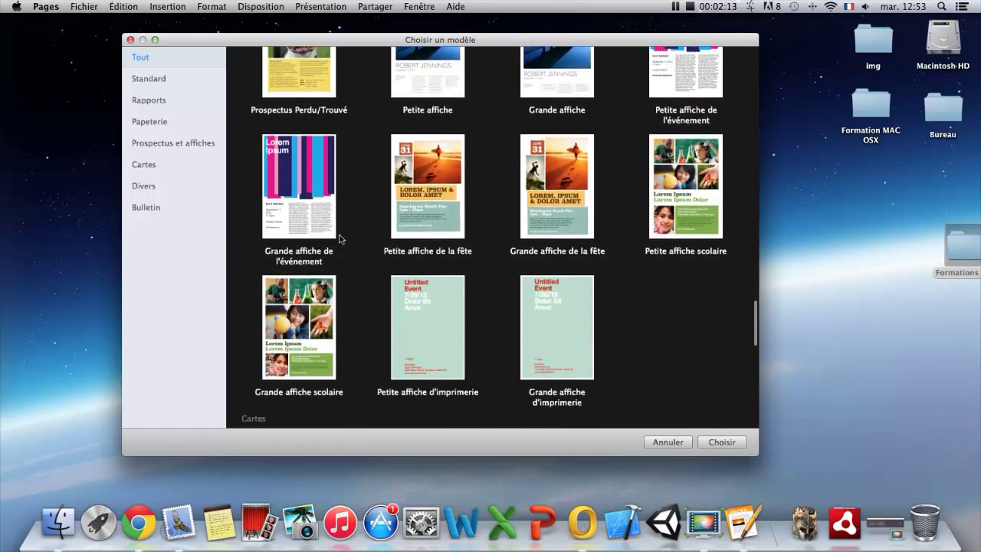
pyautogui.scroll(-11, 342, 237)
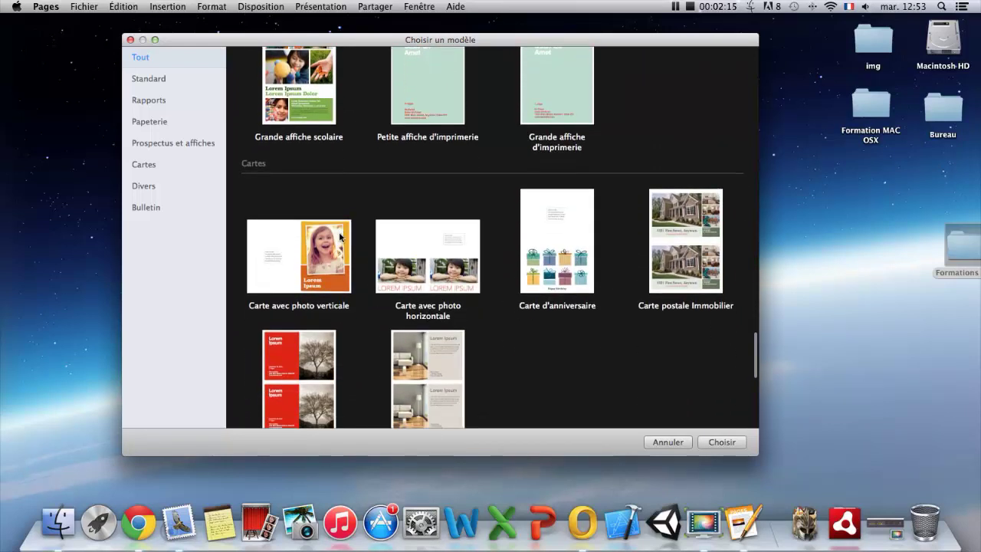
pyautogui.scroll(-6, 343, 236)
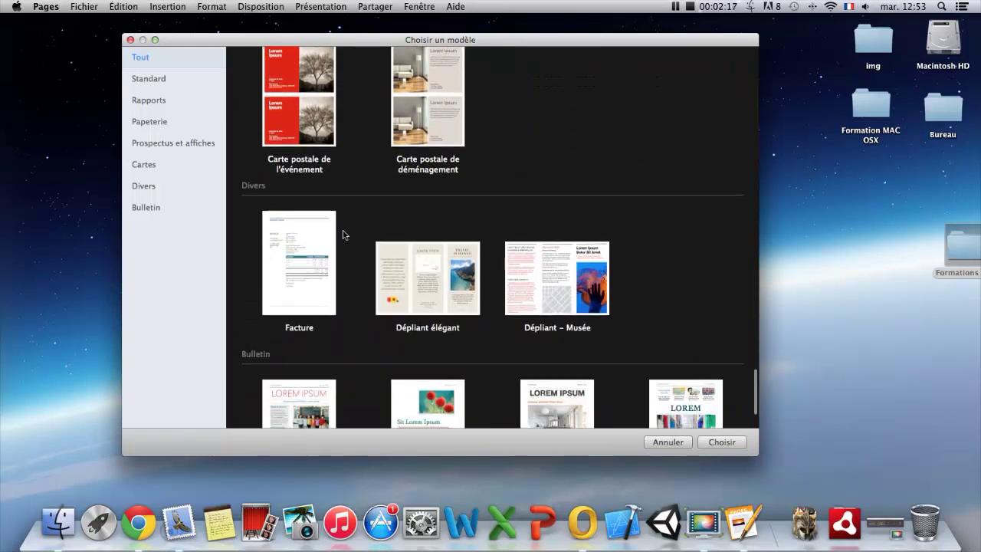
pyautogui.scroll(20, 344, 227)
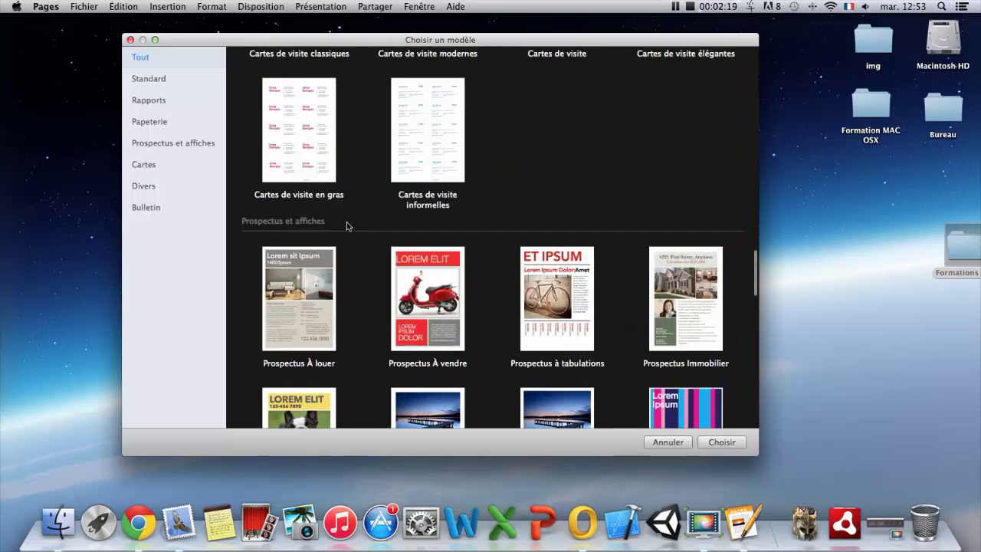
pyautogui.scroll(8, 346, 219)
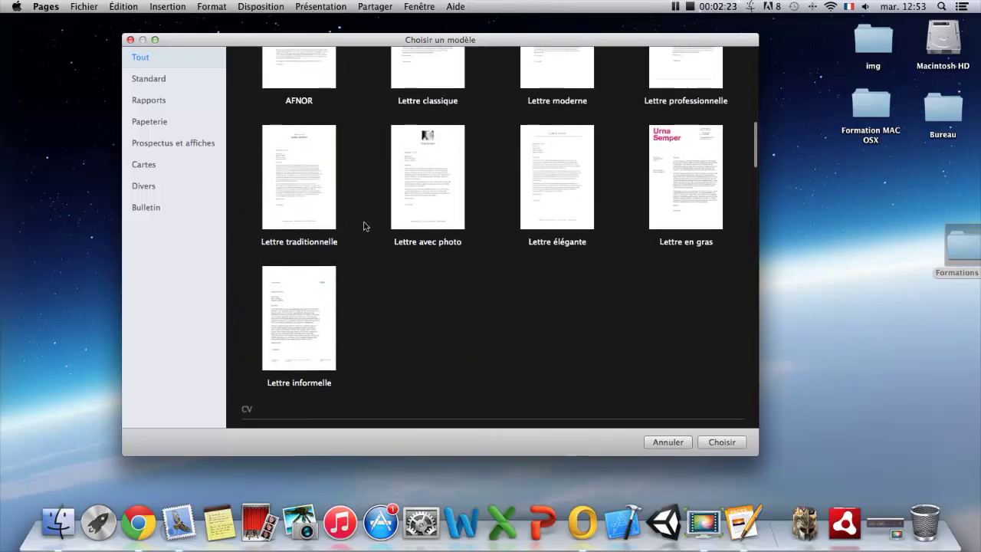
pyautogui.scroll(4, 361, 223)
pyautogui.scroll(1, 361, 228)
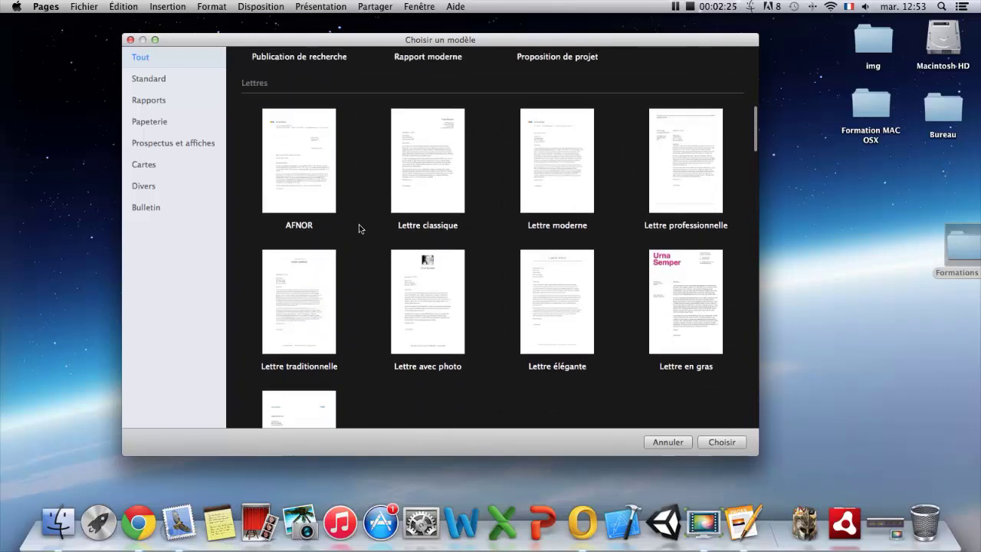
# Create a document from the AFNOR letter template and look over its page.
pyautogui.click(284, 157)
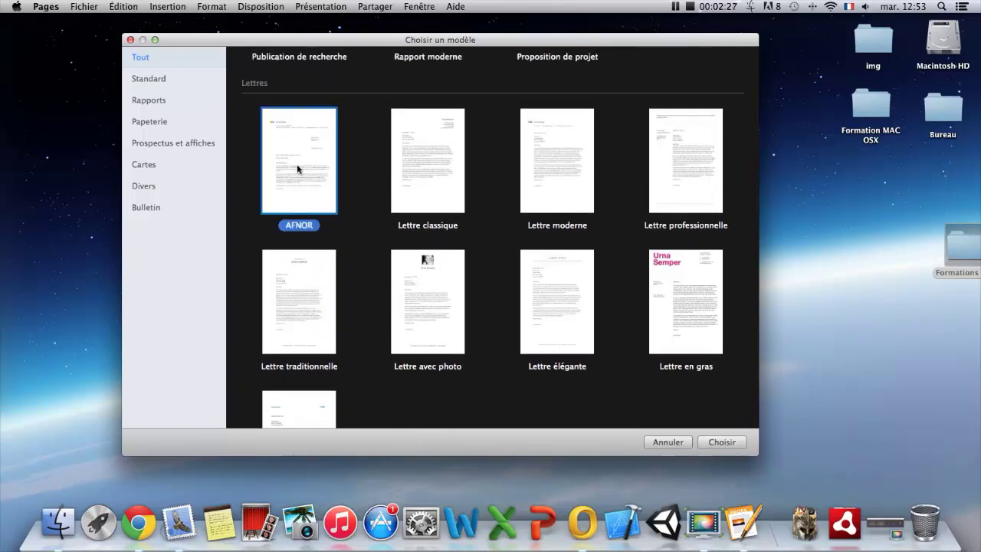
pyautogui.click(725, 440)
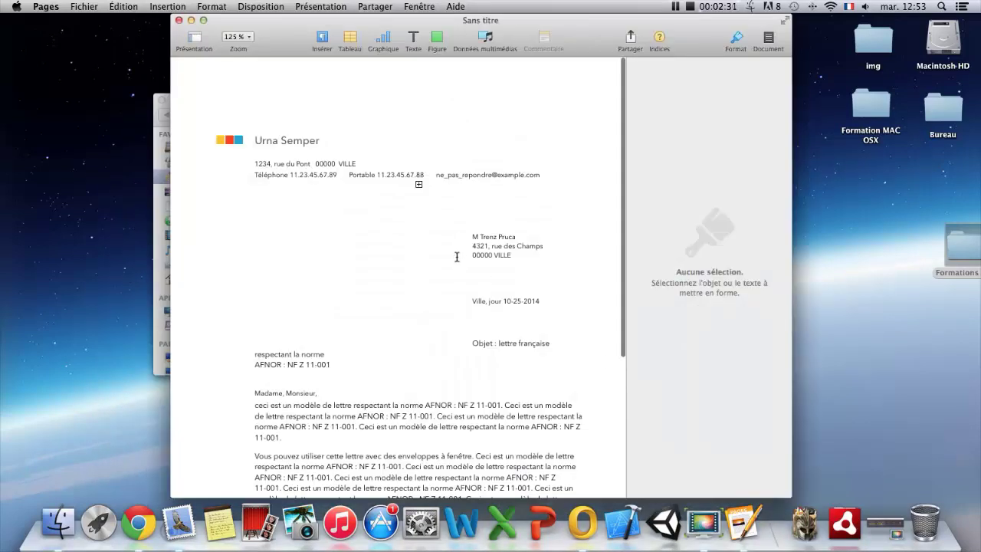
pyautogui.scroll(-10, 458, 253)
pyautogui.scroll(5, 455, 260)
pyautogui.scroll(3, 434, 244)
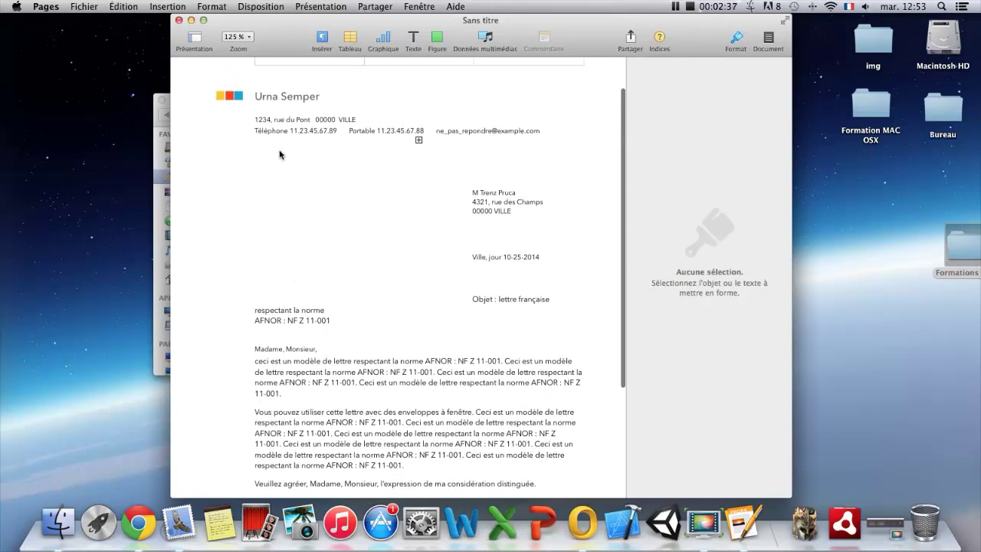
pyautogui.scroll(3, 526, 197)
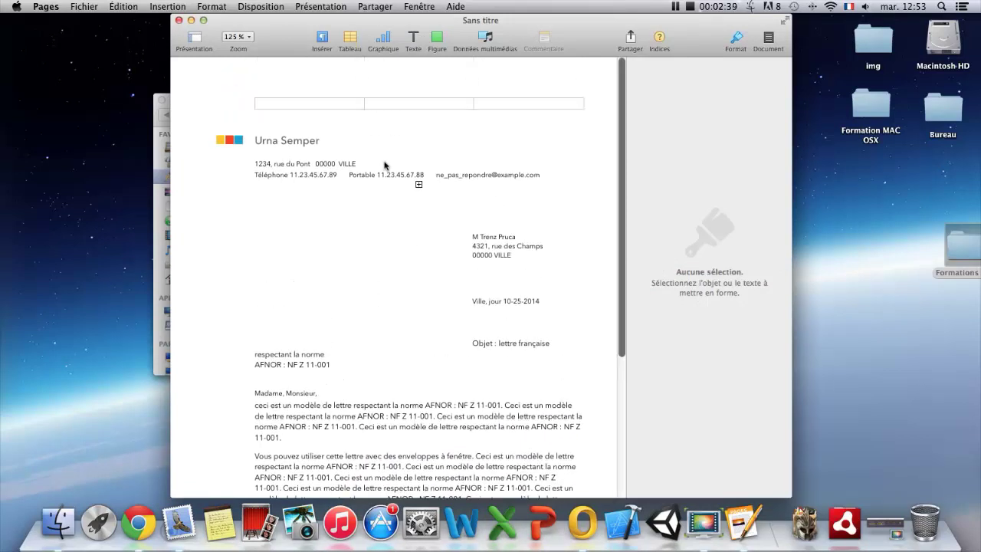
# Move the sender's contact details block slightly lower on the letter and select its text.
pyautogui.moveTo(340, 172)
pyautogui.mouseDown()
pyautogui.moveTo(268, 165)
pyautogui.moveTo(340, 189)
pyautogui.mouseUp()
pyautogui.doubleClick(305, 181)
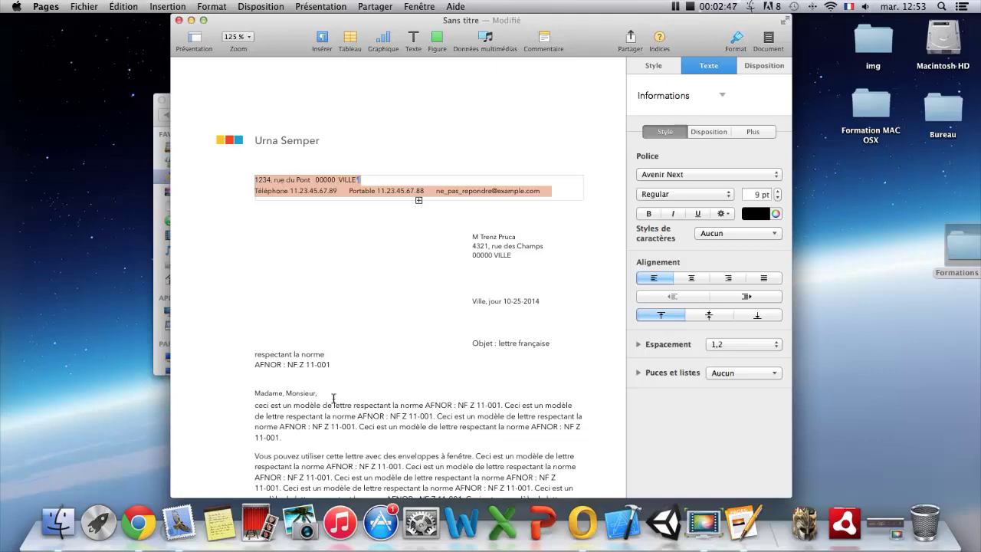
pyautogui.scroll(-3, 345, 337)
pyautogui.scroll(-1, 334, 351)
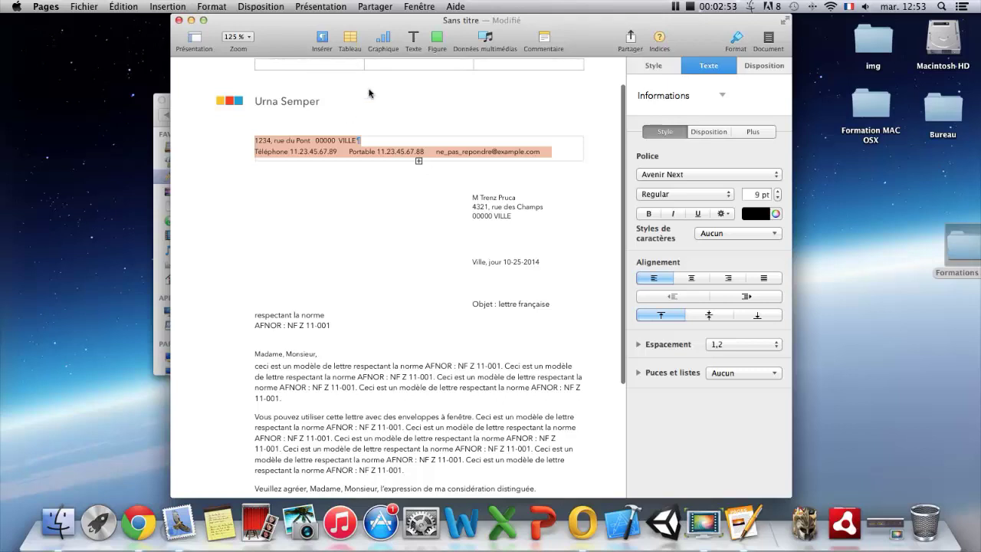
# Select the letter's body placeholder and add a few random characters after the closing sentence.
pyautogui.click(352, 362)
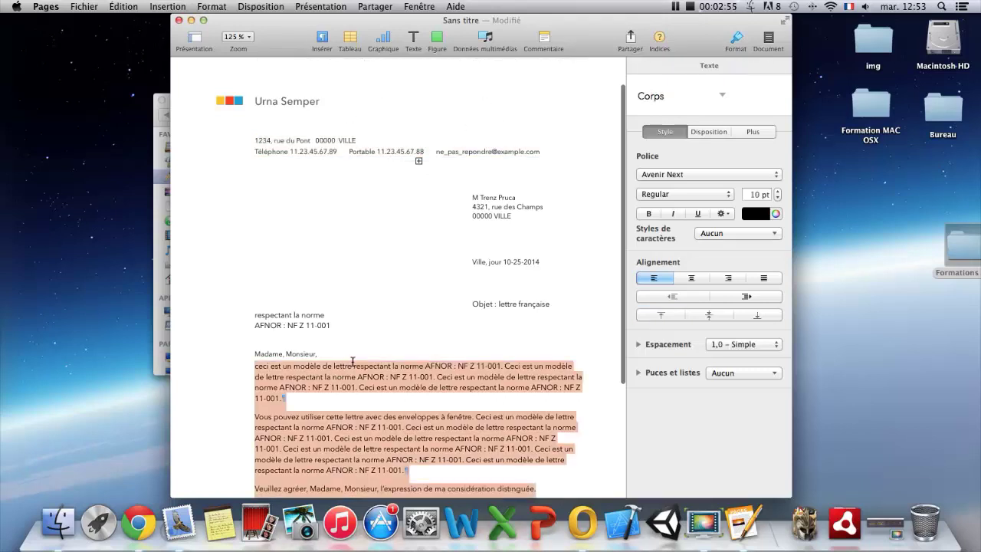
pyautogui.scroll(-2, 359, 293)
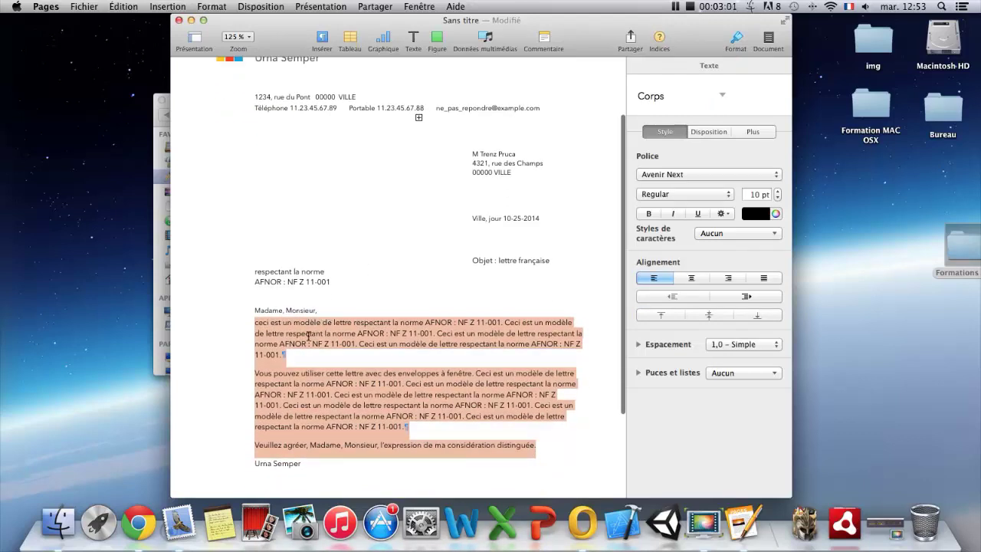
pyautogui.click(292, 353)
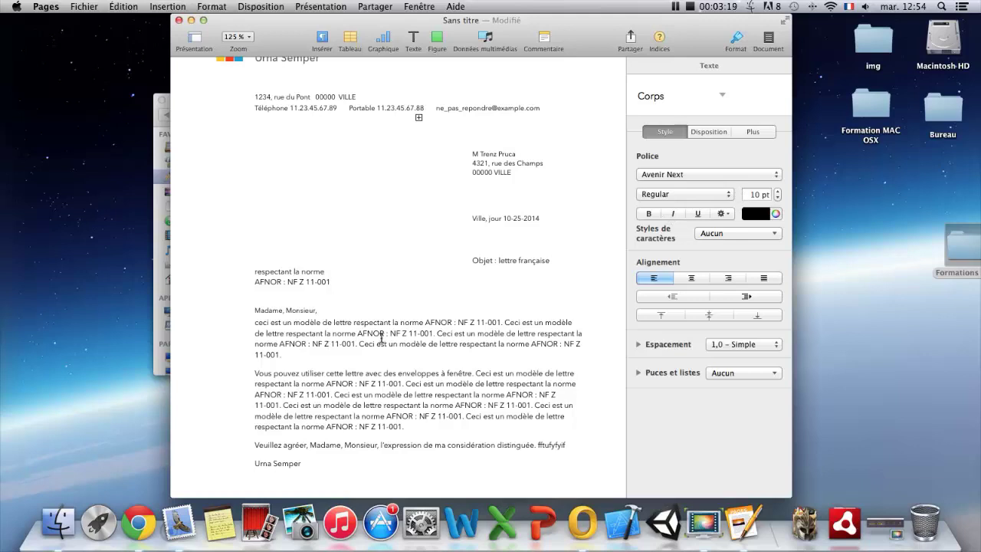
pyautogui.press('super+a')
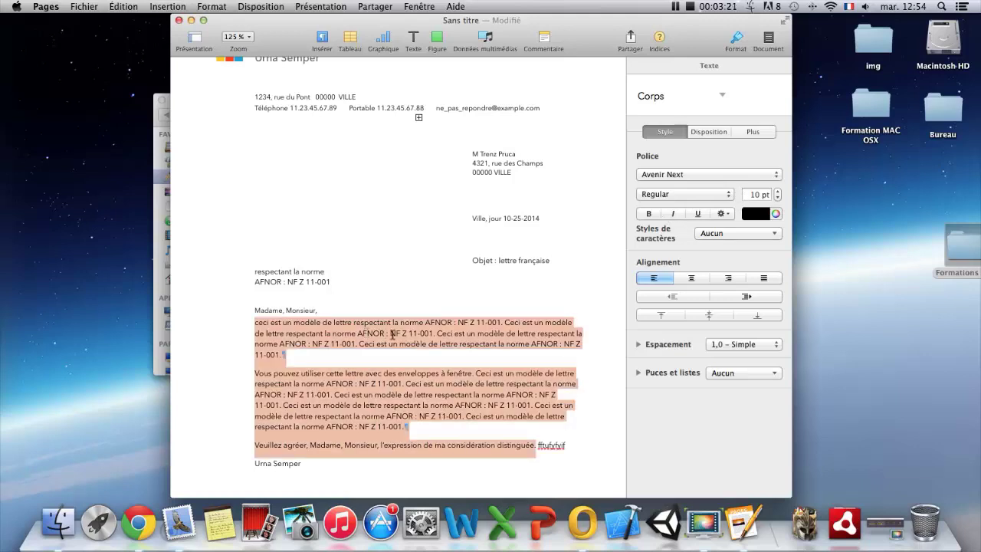
pyautogui.click(286, 310)
pyautogui.click(307, 333)
pyautogui.press('Right')
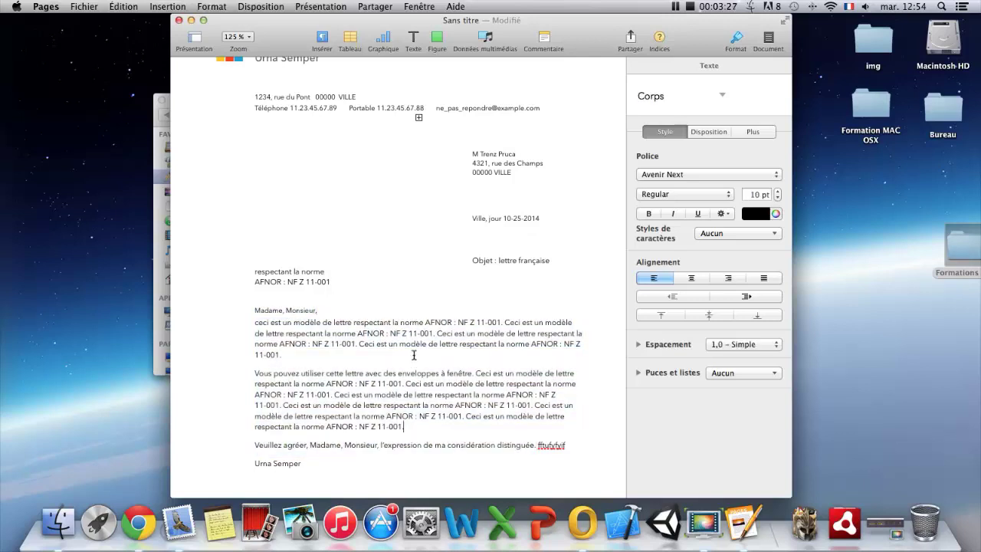
# Close the letter without saving it and reopen the Pages template chooser.
pyautogui.click(180, 21)
pyautogui.click(437, 191)
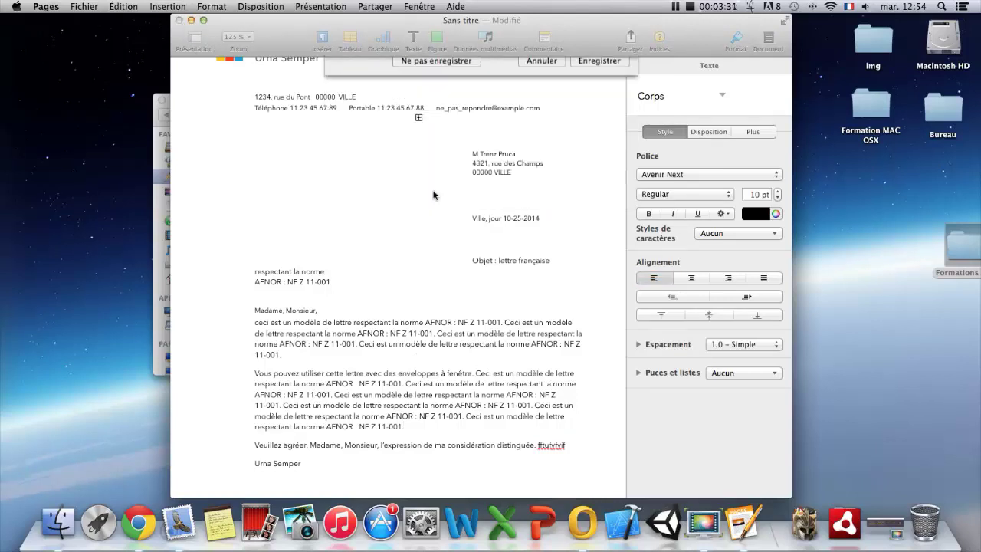
pyautogui.doubleClick(316, 285)
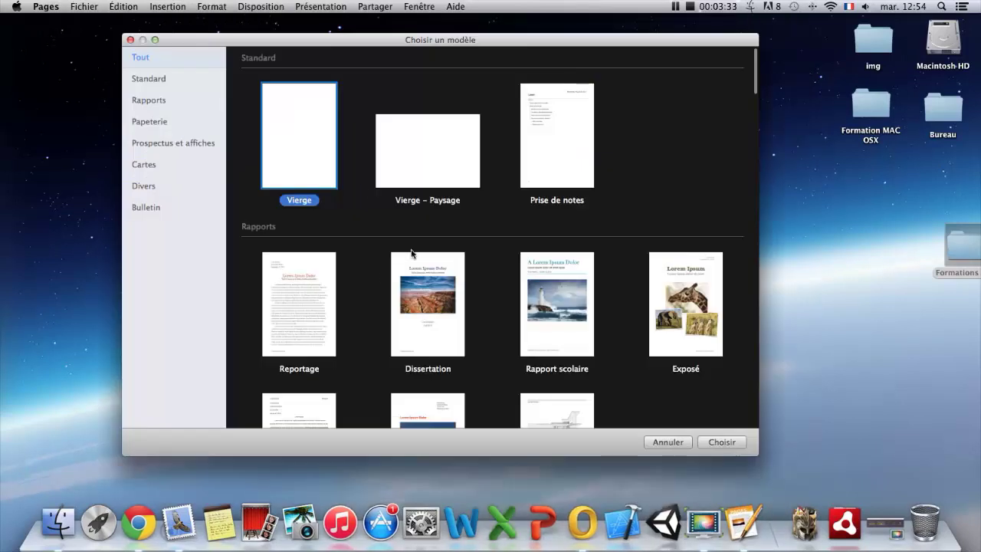
# Create a document from the Vierge template and enter the text "Bonjour, voici mon texte !".
pyautogui.doubleClick(290, 145)
pyautogui.write('Bonjour, voici mon texte !')
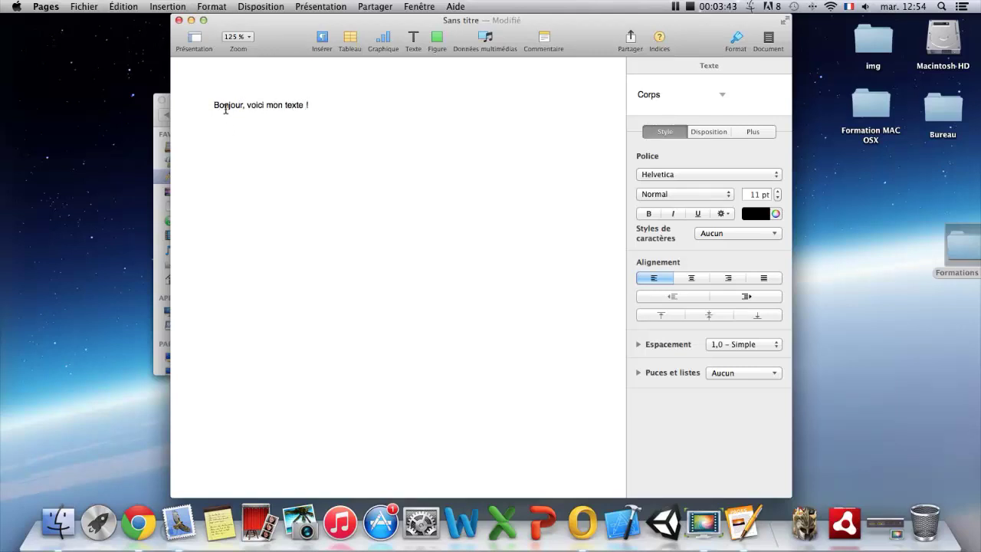
# Make the word "Bonjour" bold and format "voici" as italic, underlined and red.
pyautogui.doubleClick(225, 106)
pyautogui.click(650, 215)
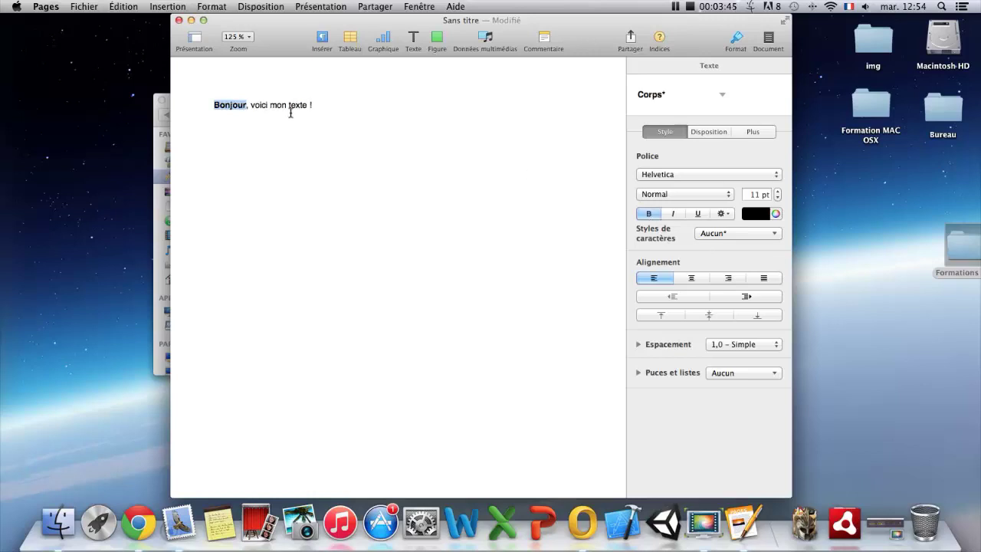
pyautogui.doubleClick(261, 106)
pyautogui.click(675, 217)
pyautogui.click(698, 214)
pyautogui.click(756, 214)
pyautogui.click(797, 249)
# Centre the whole text line and set it to the Hobo Std font at 30 pt.
pyautogui.click(274, 107)
pyautogui.press('super+a')
pyautogui.click(692, 278)
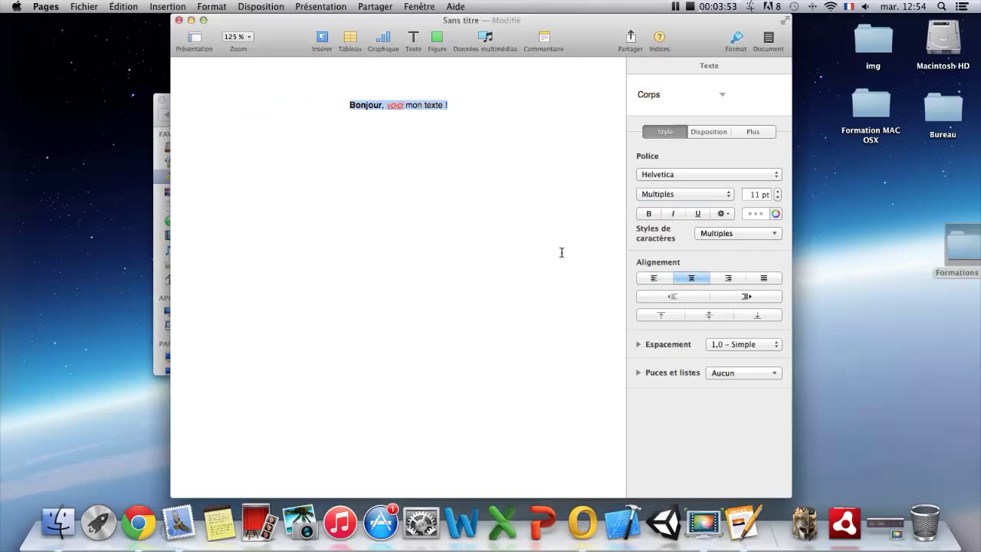
pyautogui.click(758, 195)
pyautogui.write('30')
pyautogui.press('Return')
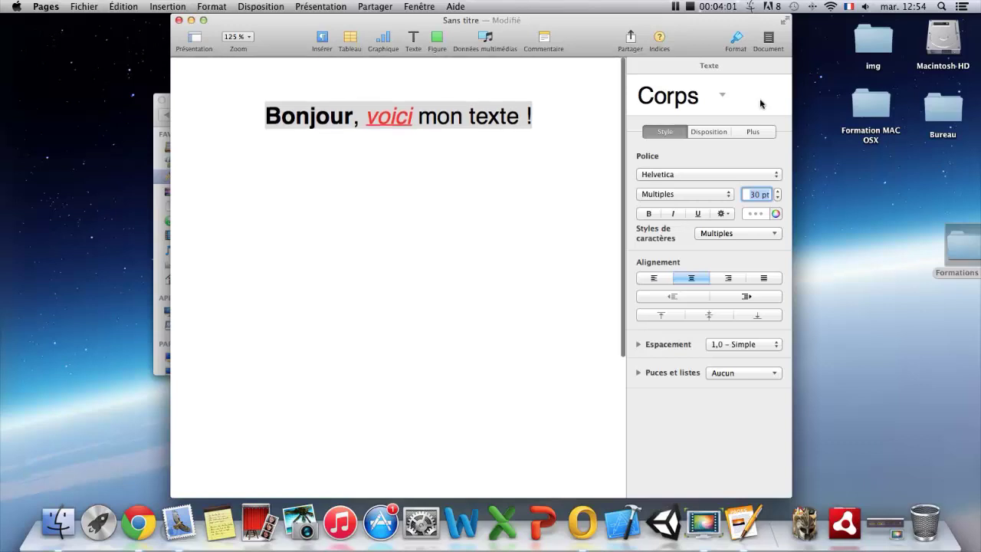
pyautogui.click(682, 175)
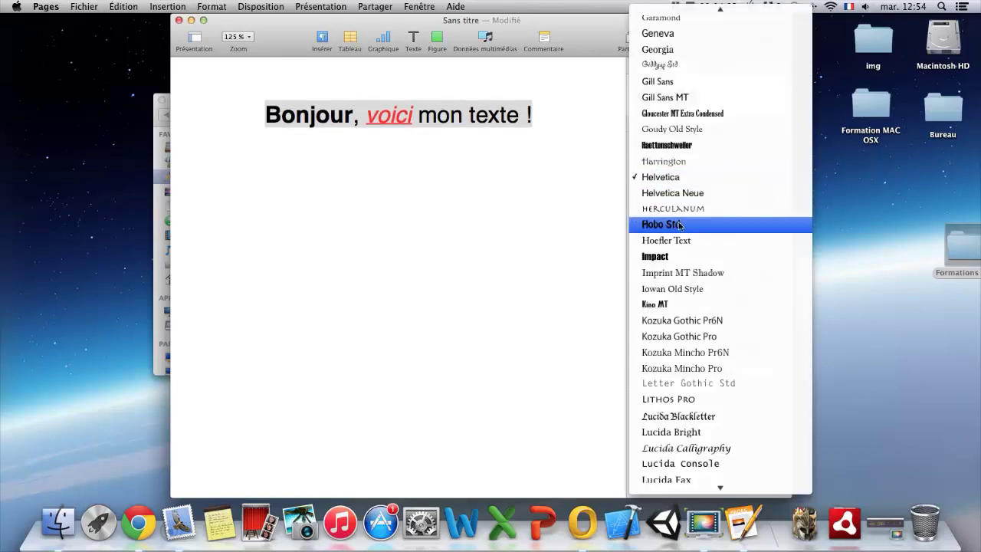
pyautogui.click(678, 223)
# Examine the text's layout settings, including the column details, and its additional options.
pyautogui.click(704, 132)
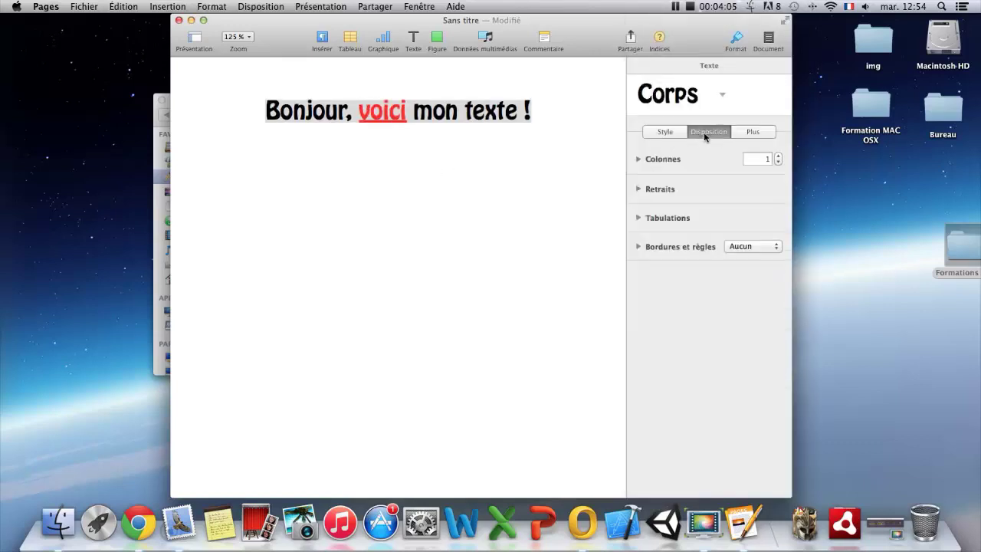
pyautogui.click(641, 161)
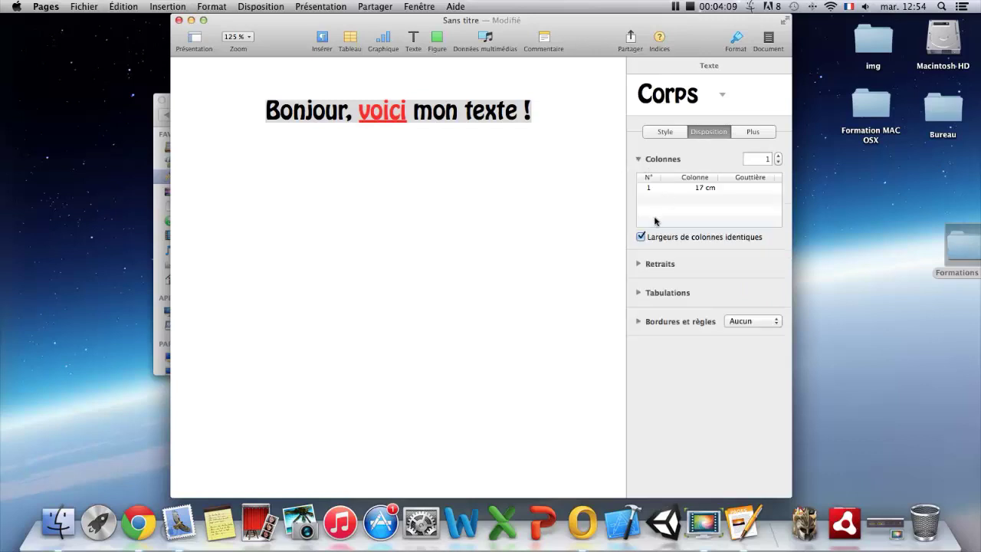
pyautogui.click(744, 132)
pyautogui.click(674, 132)
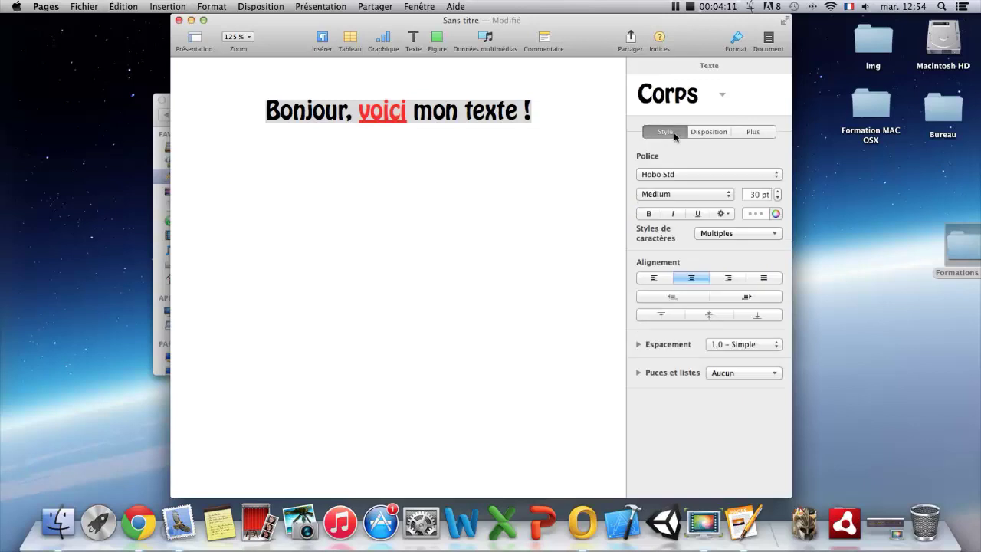
# Insert a table of four columns and five rows with a grey header row and column below the text line.
pyautogui.click(474, 146)
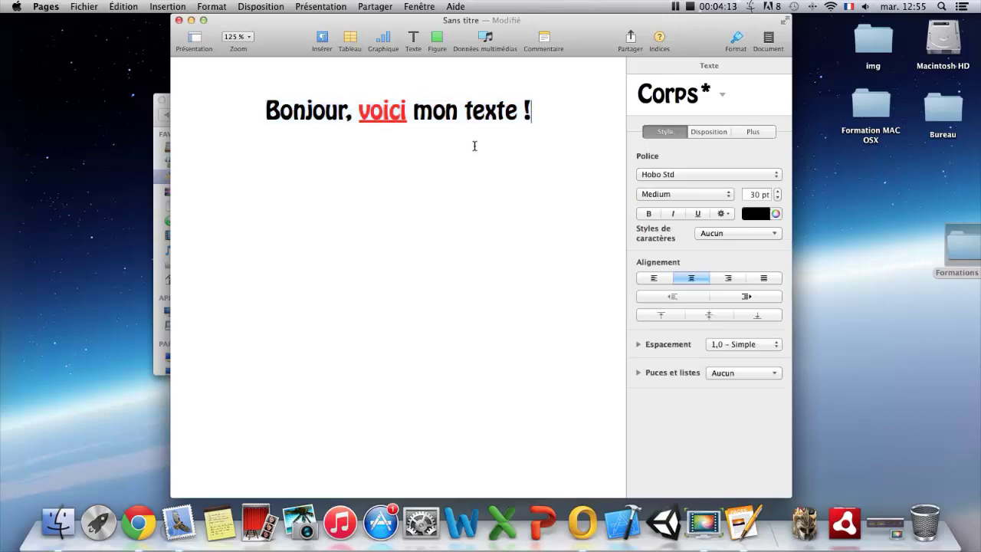
pyautogui.click(345, 44)
pyautogui.click(319, 82)
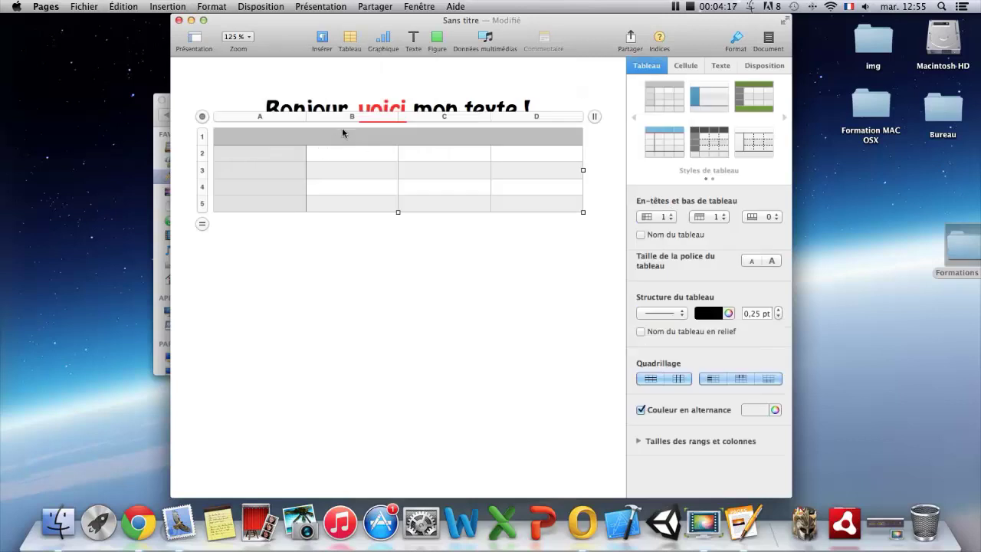
# Fill the first three cells of the table's second row with "effe", "efee" and "fef".
pyautogui.click(342, 138)
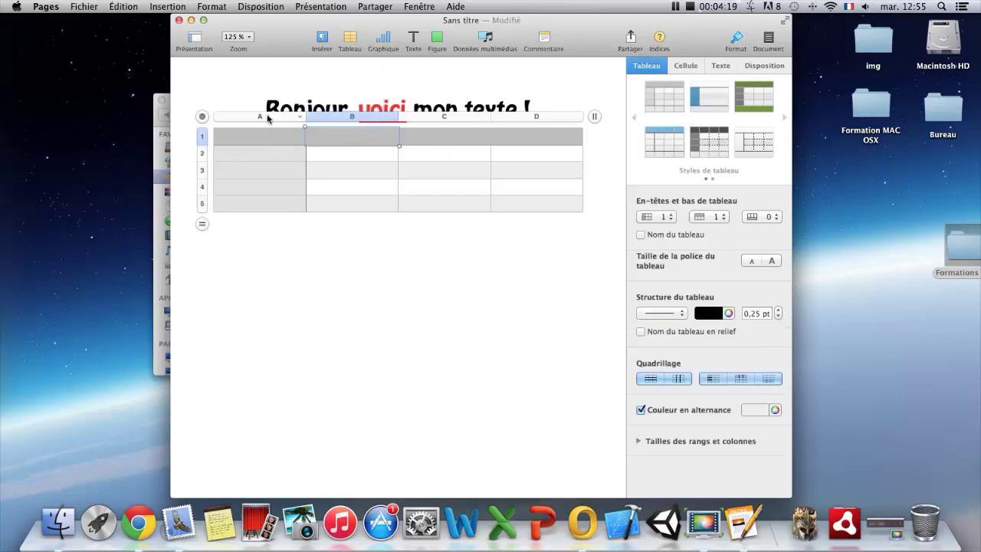
pyautogui.moveTo(202, 118); pyautogui.dragTo(204, 134)
pyautogui.click(288, 268)
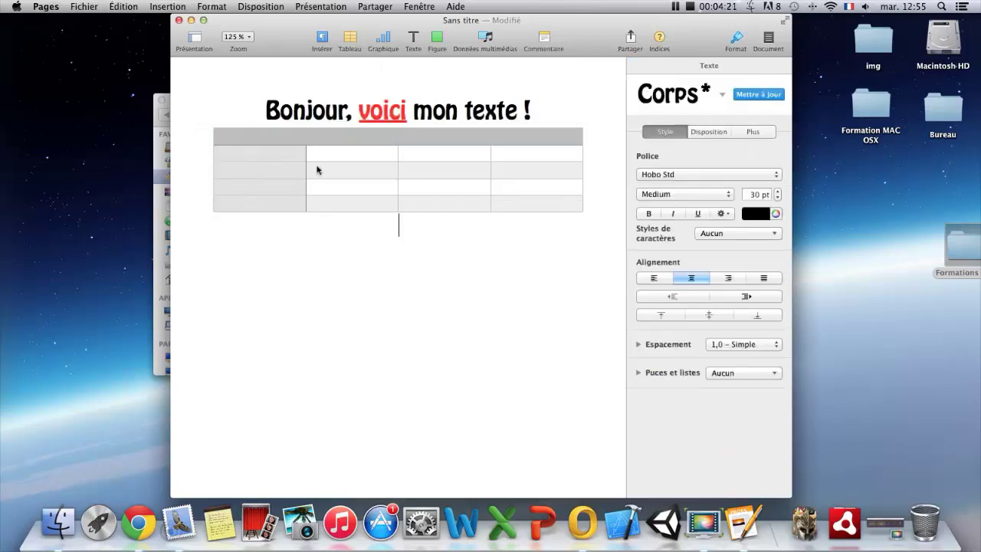
pyautogui.click(265, 158)
pyautogui.write('effe')
pyautogui.click(341, 161)
pyautogui.write('efee')
pyautogui.click(421, 159)
pyautogui.write('fef')
# Enter "fezf" in B1, "erg" in A1, "rereg" in D1 and "erg" in D4 of the table.
pyautogui.click(326, 135)
pyautogui.write('fezf')
pyautogui.click(253, 138)
pyautogui.write('erg')
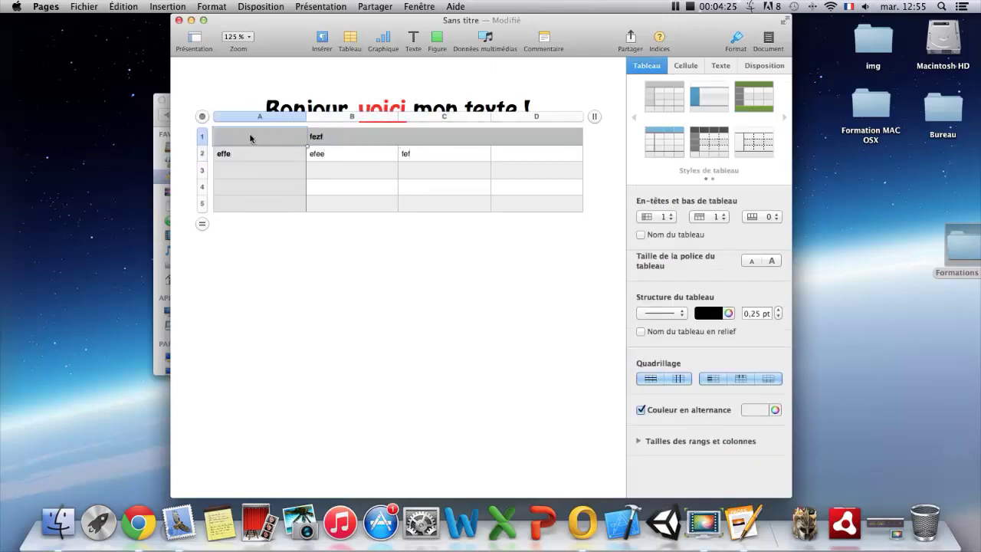
pyautogui.click(545, 141)
pyautogui.write('rereg')
pyautogui.click(541, 191)
pyautogui.write('erg')
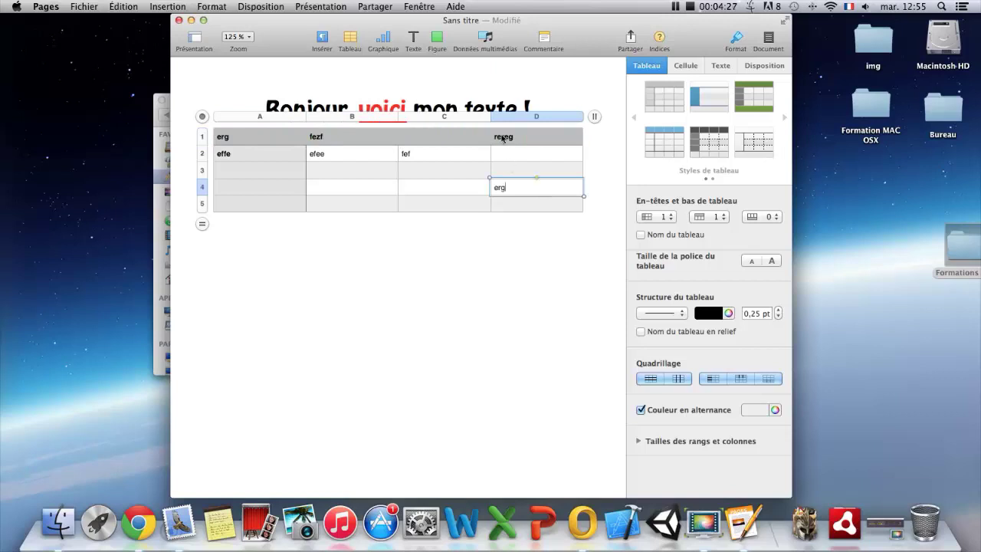
# Browse the available 2D and 3D chart types in their different colour styles.
pyautogui.click(381, 42)
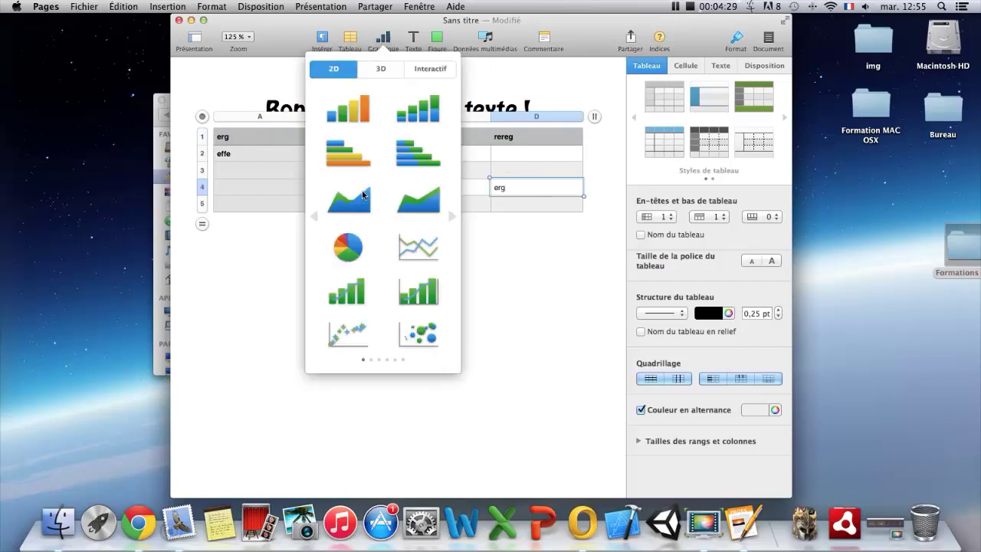
pyautogui.hscroll(3, 364, 214)
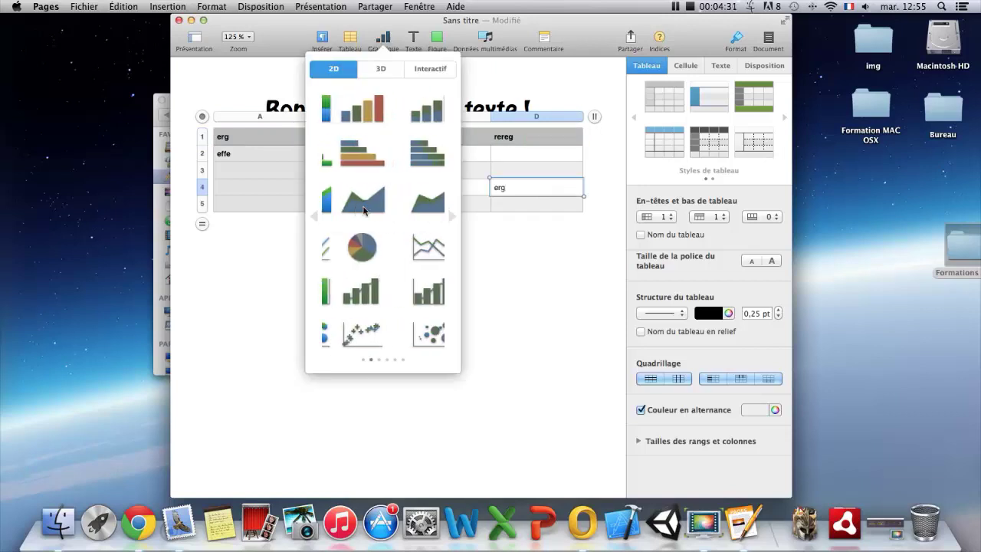
pyautogui.hscroll(3, 365, 214)
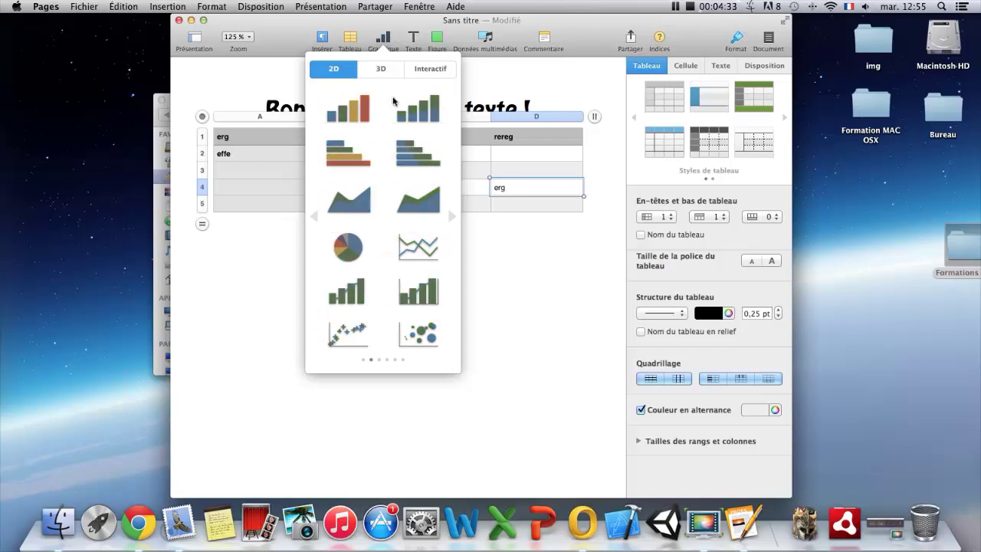
pyautogui.click(379, 69)
pyautogui.hscroll(2, 381, 70)
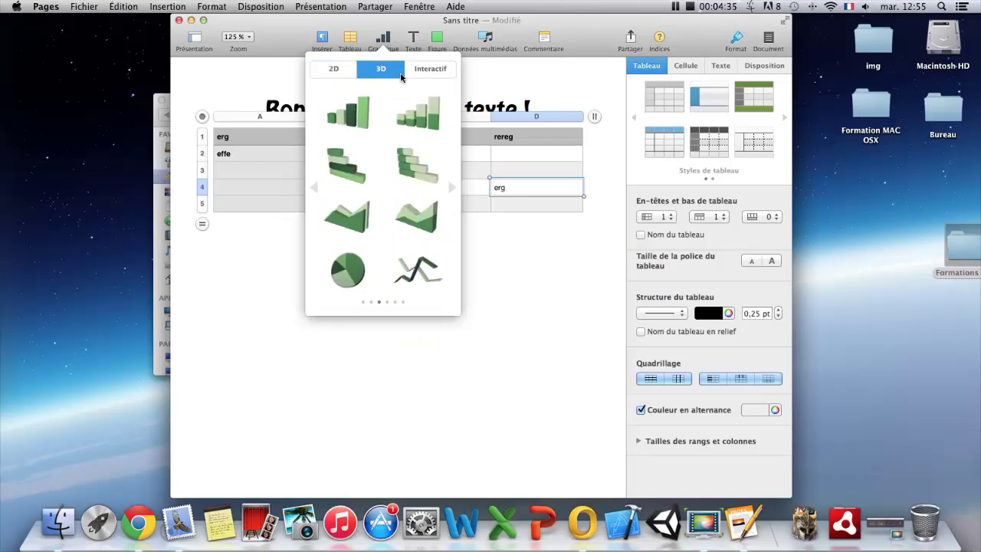
# Insert an interactive column chart below the table.
pyautogui.click(414, 69)
pyautogui.moveTo(336, 108); pyautogui.dragTo(372, 350)
pyautogui.click(407, 287)
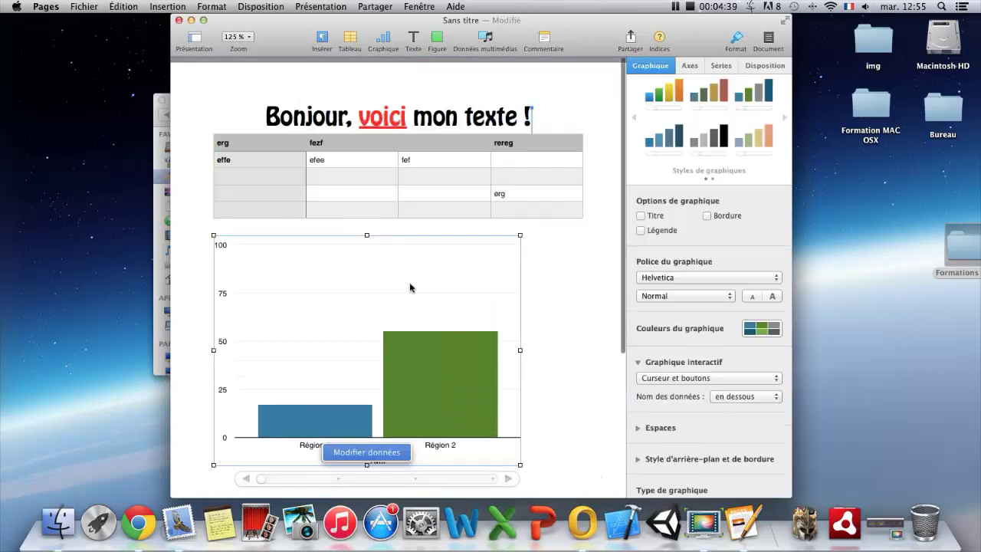
pyautogui.click(583, 340)
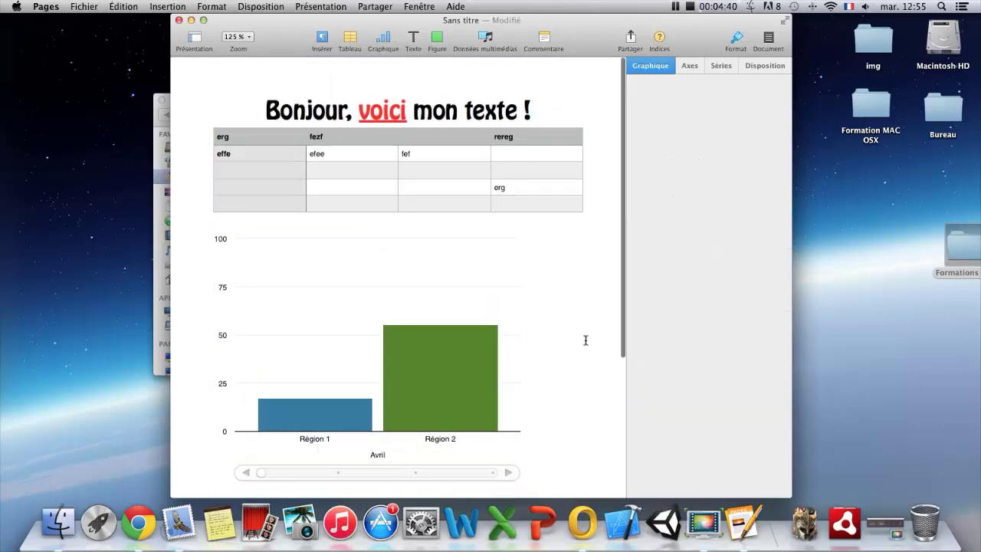
# Run the interactive chart's slider through its data sets and back to the first, and place the insertion point below the chart.
pyautogui.click(486, 396)
pyautogui.click(509, 472)
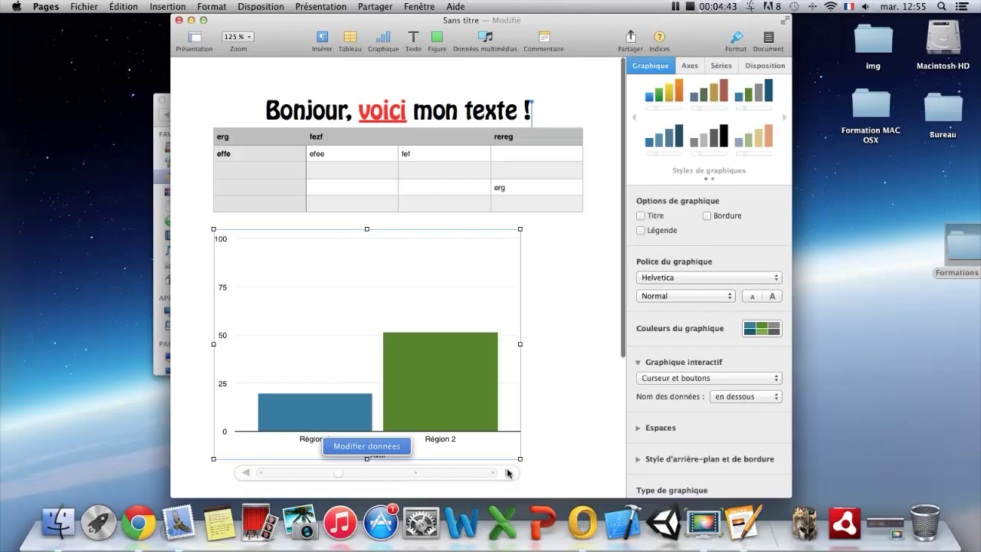
pyautogui.moveTo(492, 473); pyautogui.dragTo(235, 467)
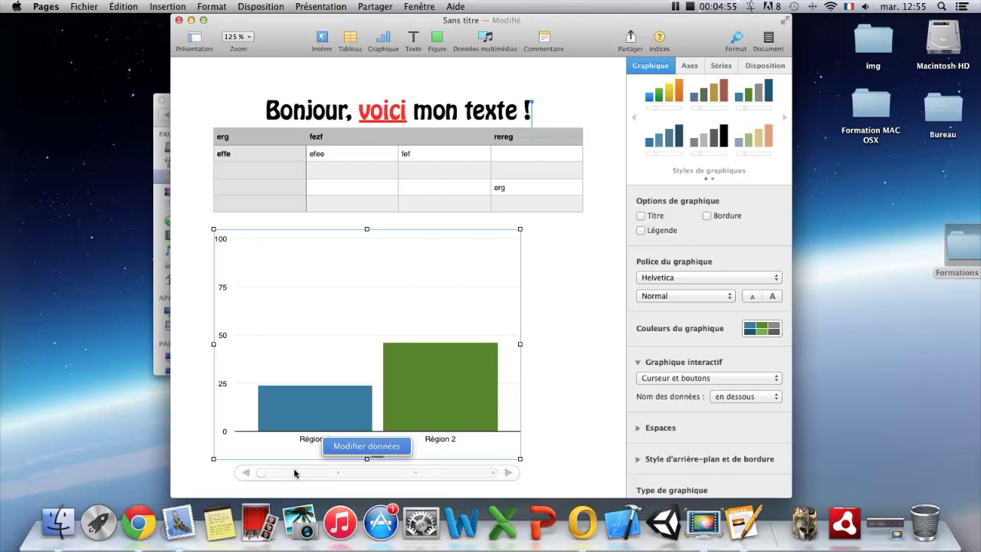
pyautogui.scroll(-3, 537, 298)
pyautogui.click(398, 459)
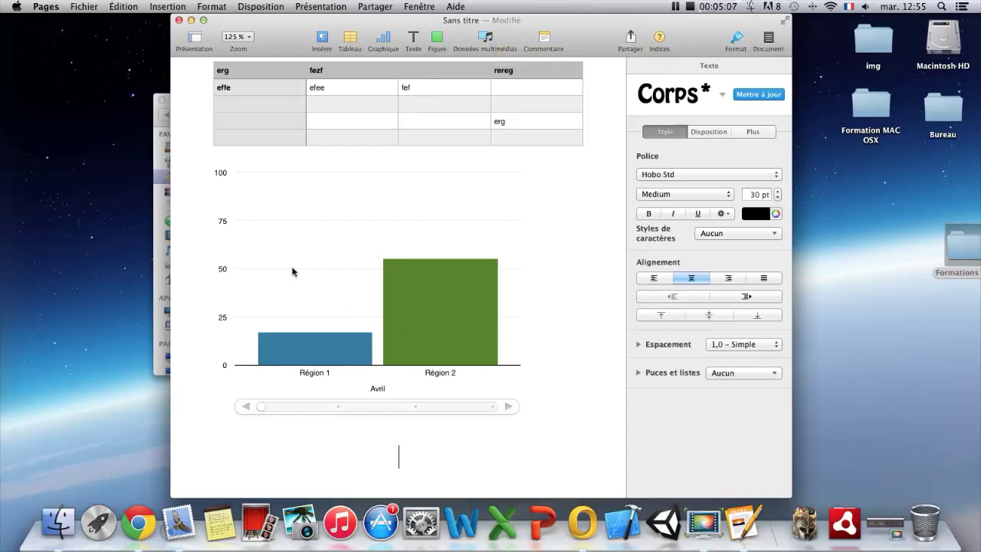
# Examine the document's save options, including the expanded folder browser, without saving.
pyautogui.click(46, 6)
pyautogui.moveTo(82, 5)
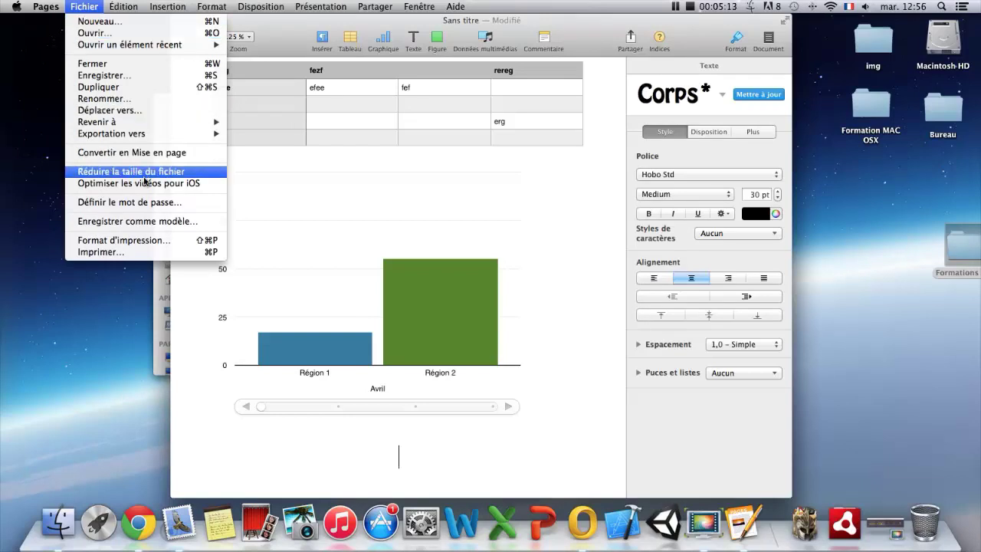
pyautogui.click(161, 75)
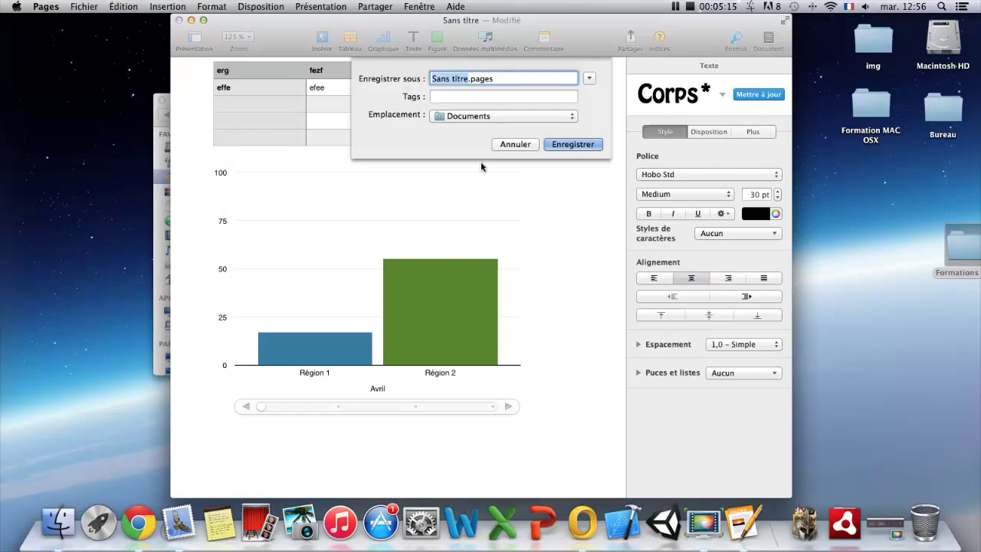
pyautogui.click(590, 79)
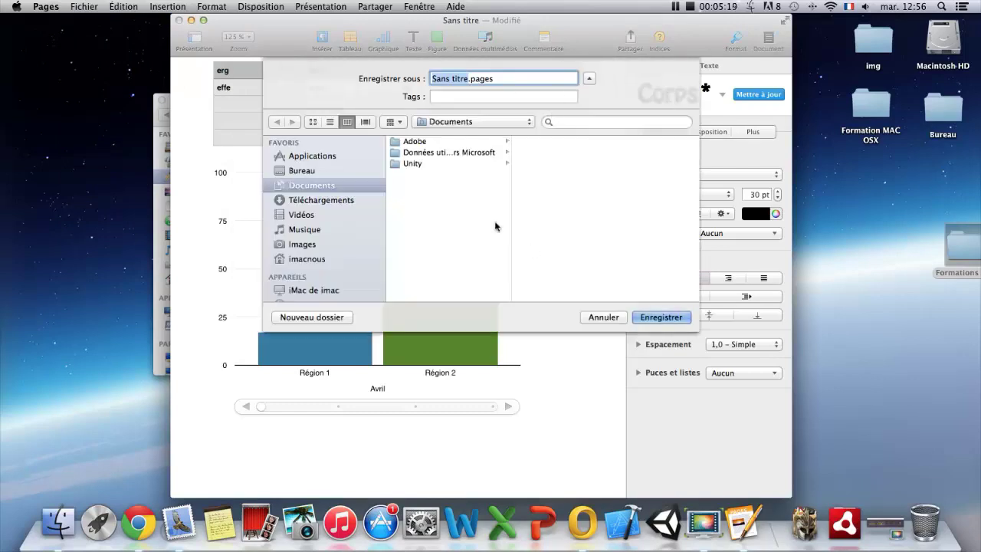
pyautogui.click(604, 317)
# Review the finished page and close the document without saving its changes.
pyautogui.scroll(2, 481, 192)
pyautogui.scroll(3, 479, 184)
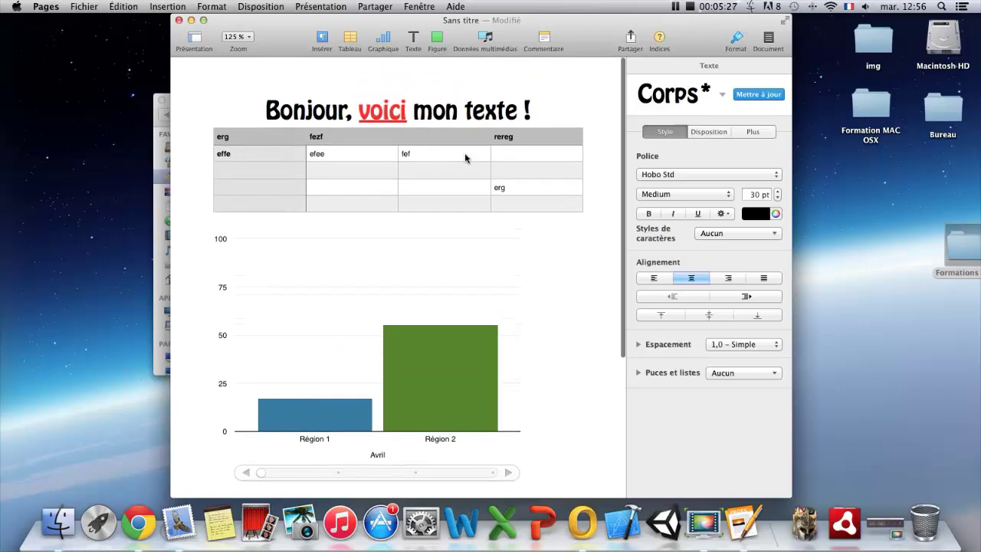
pyautogui.scroll(-5, 473, 154)
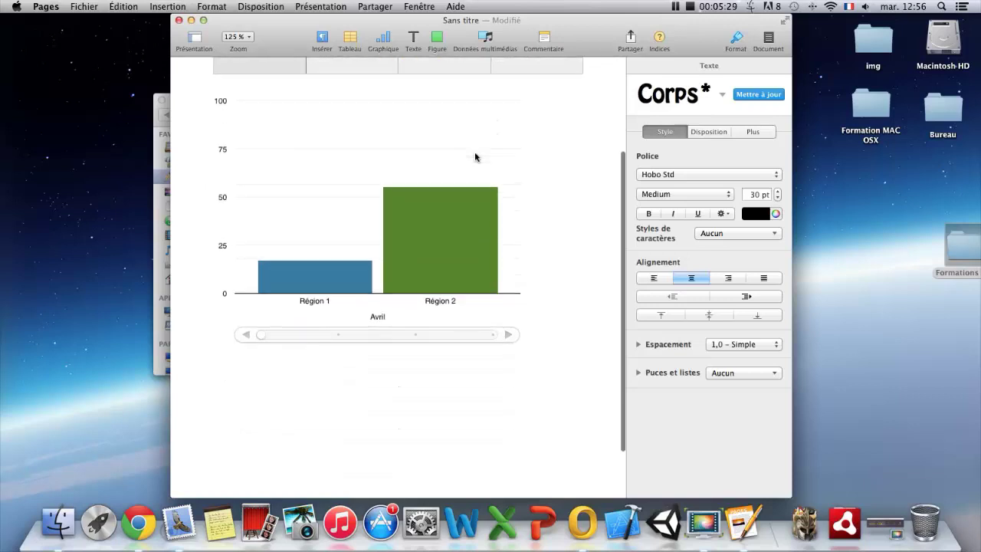
pyautogui.scroll(5, 469, 145)
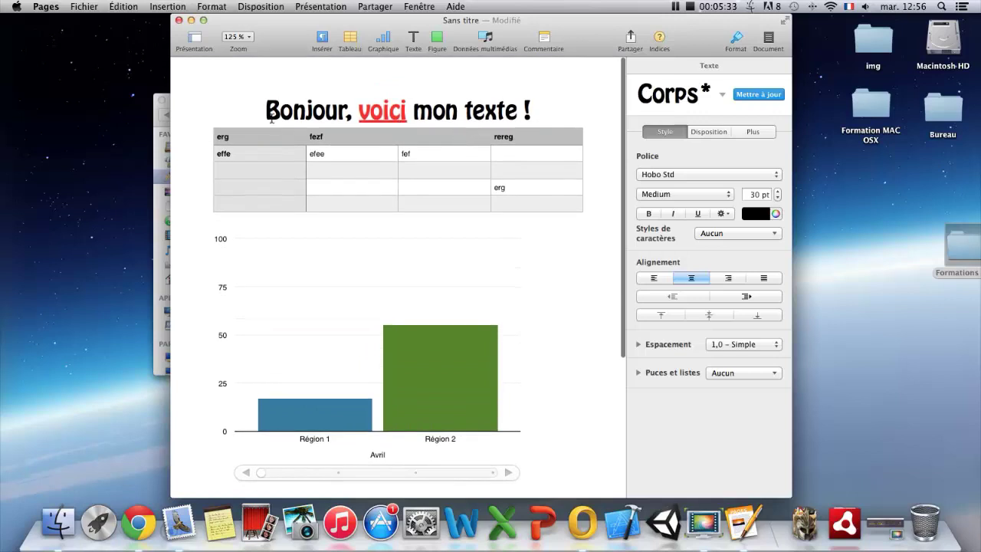
pyautogui.click(180, 22)
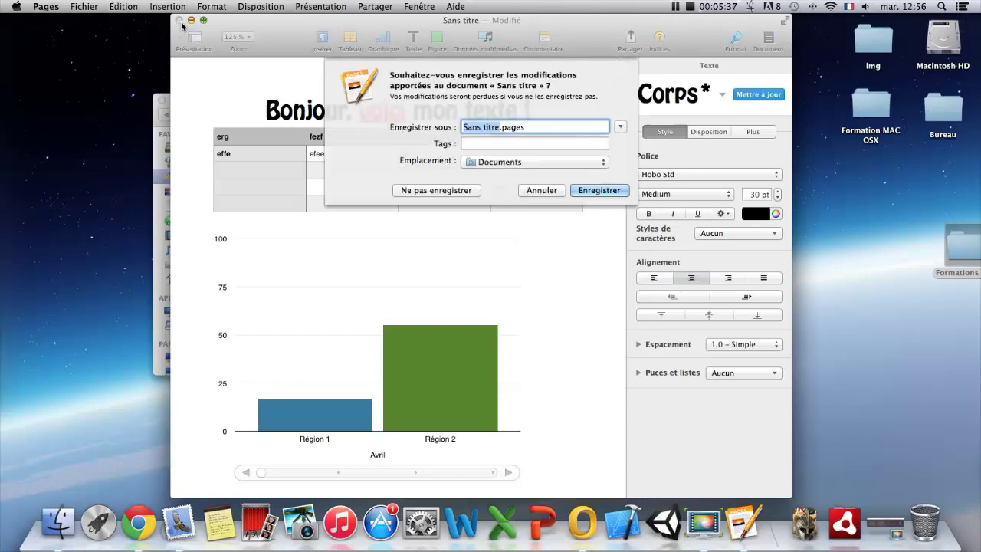
pyautogui.click(454, 192)
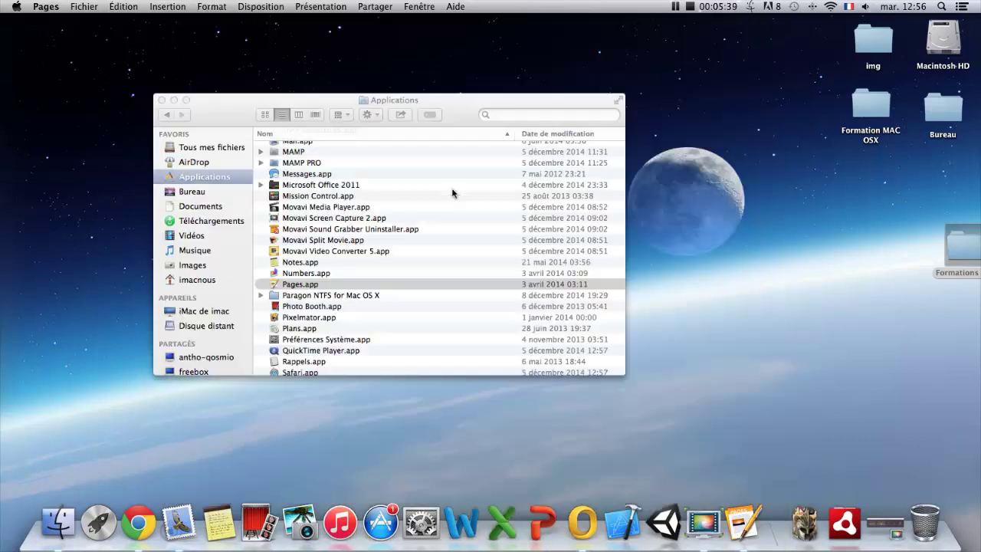
# Open Numbers from the Applications folder, dismiss the update notice and glance through the template gallery.
pyautogui.doubleClick(296, 273)
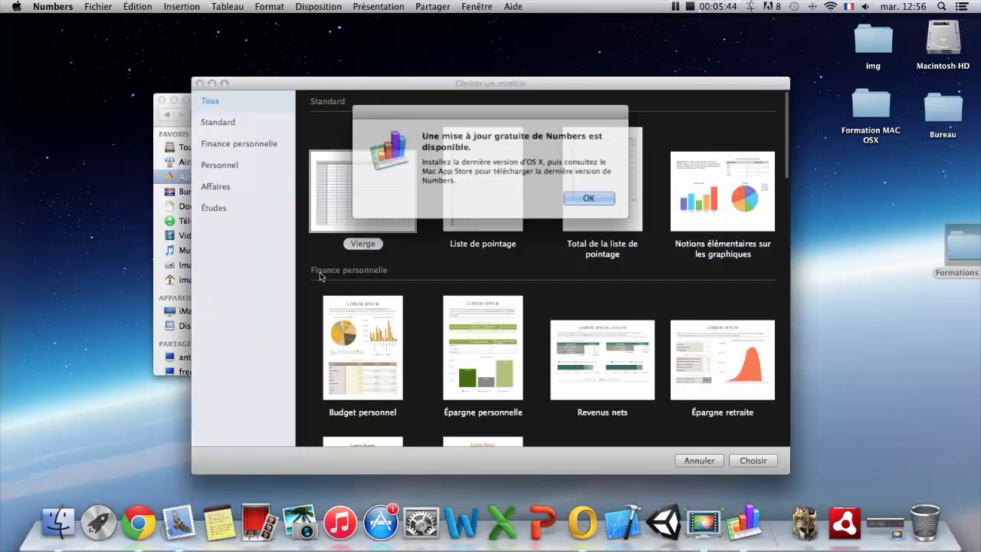
pyautogui.click(583, 198)
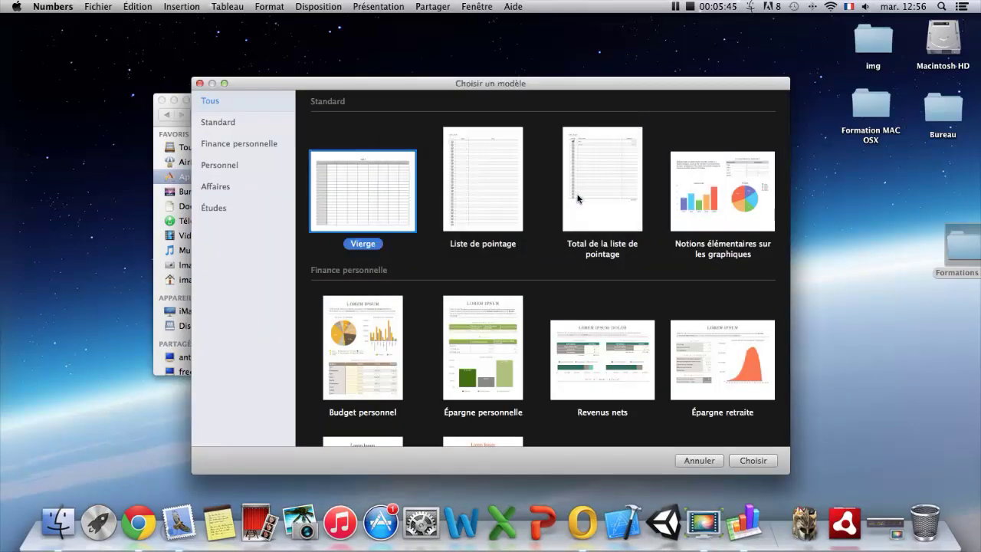
pyautogui.scroll(-1, 525, 190)
pyautogui.scroll(-10, 525, 190)
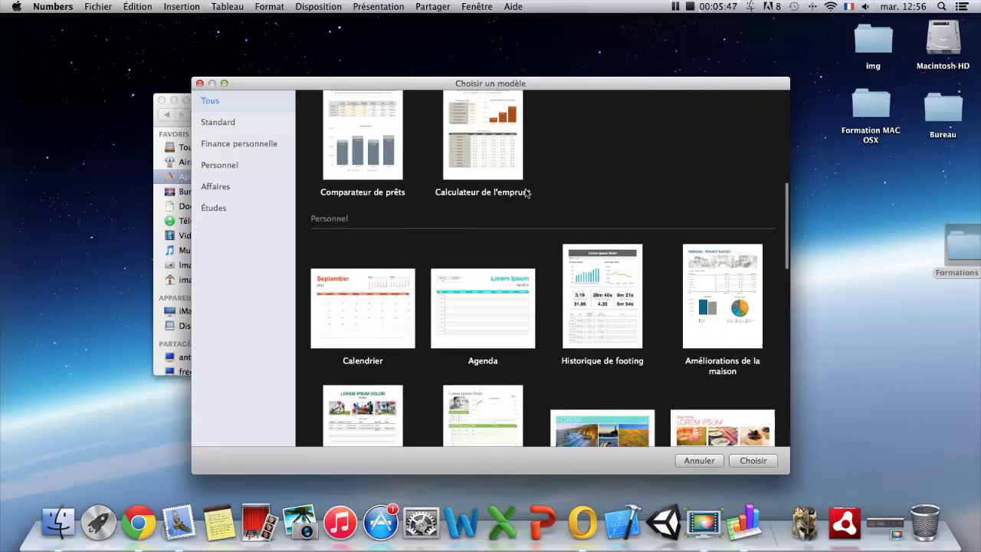
pyautogui.scroll(10, 450, 102)
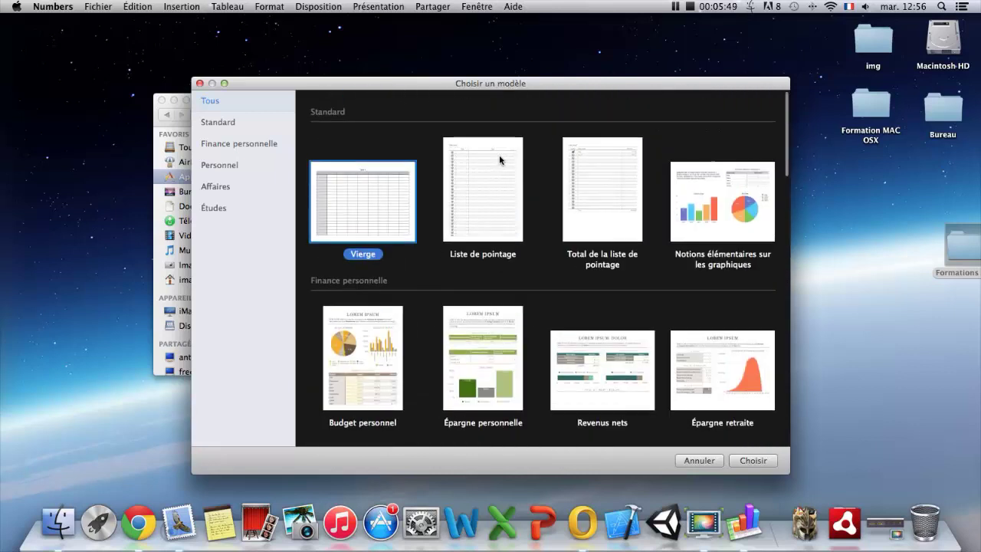
# Look through the Numbers templates in the Finance personnelle and Personnel categories.
pyautogui.scroll(-3, 448, 281)
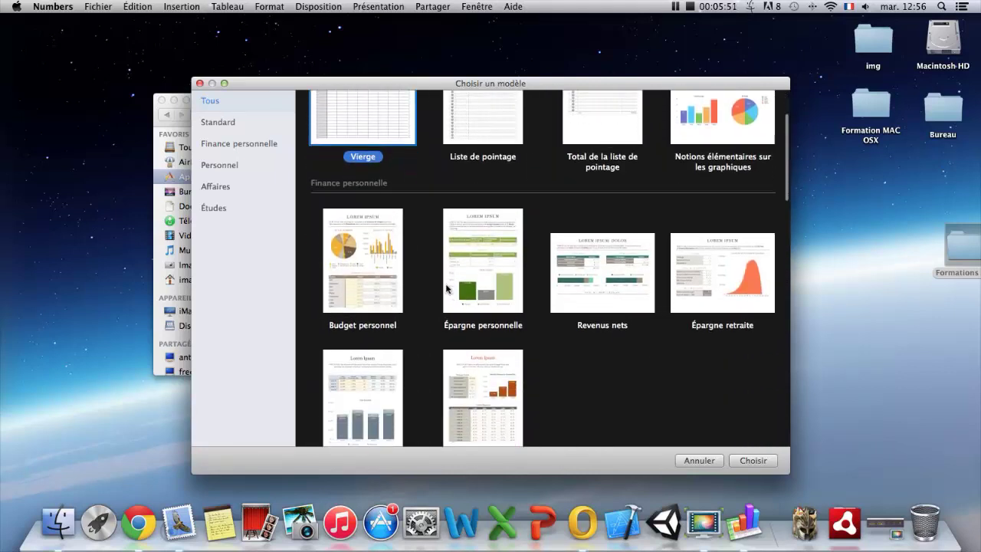
pyautogui.scroll(-8, 446, 286)
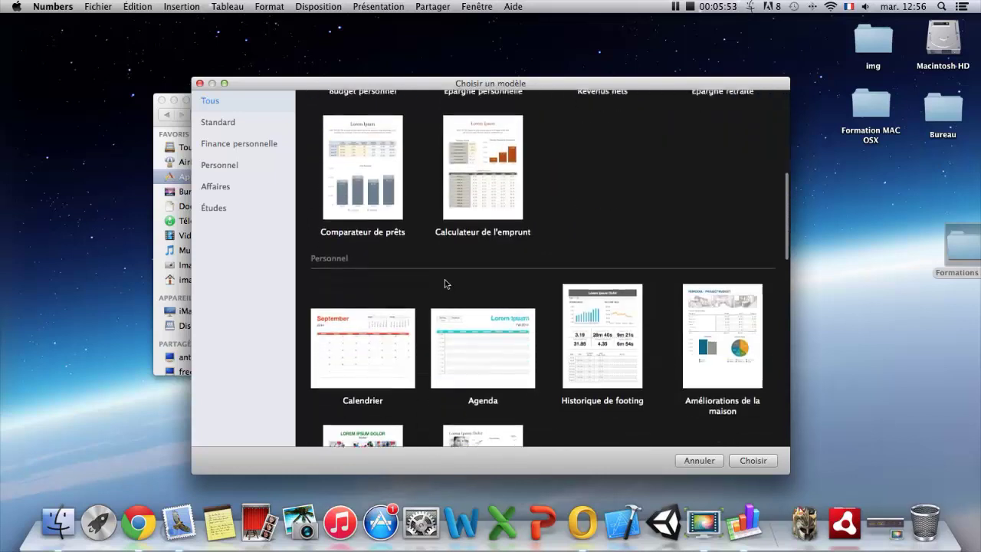
pyautogui.scroll(-1, 429, 285)
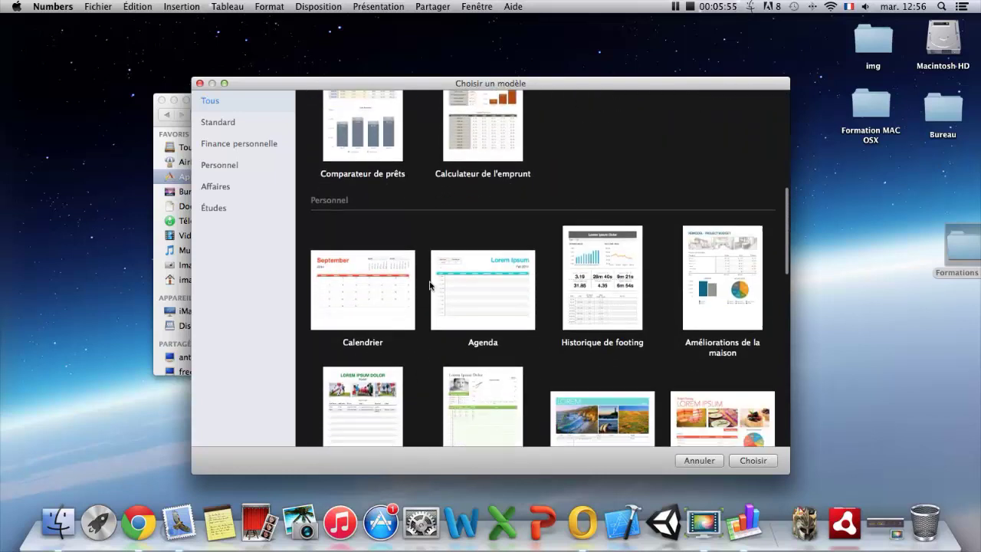
pyautogui.scroll(-6, 430, 282)
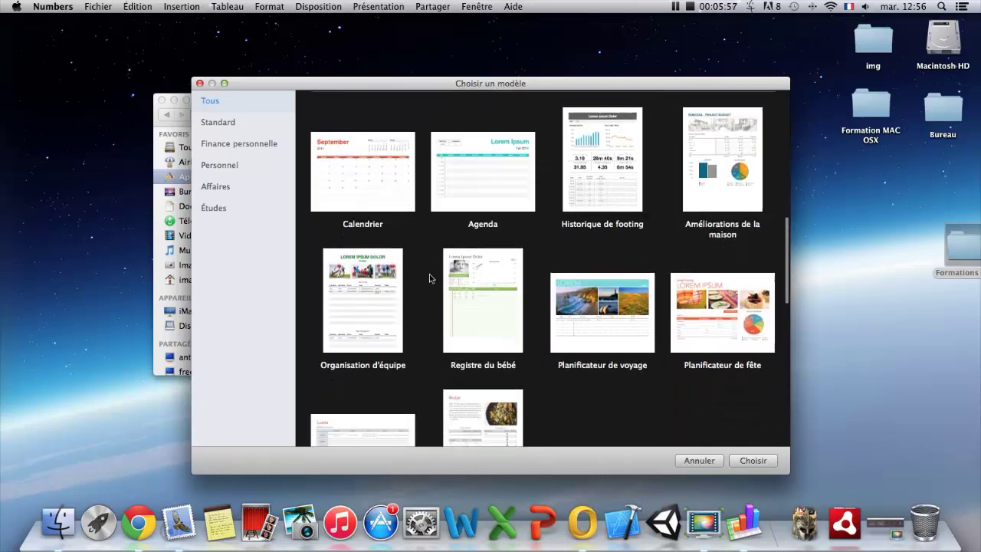
pyautogui.scroll(-8, 430, 278)
pyautogui.click(675, 7)
# Look through the Affaires and Études templates and select Analyse de la rentabilité.
pyautogui.scroll(-3, 575, 213)
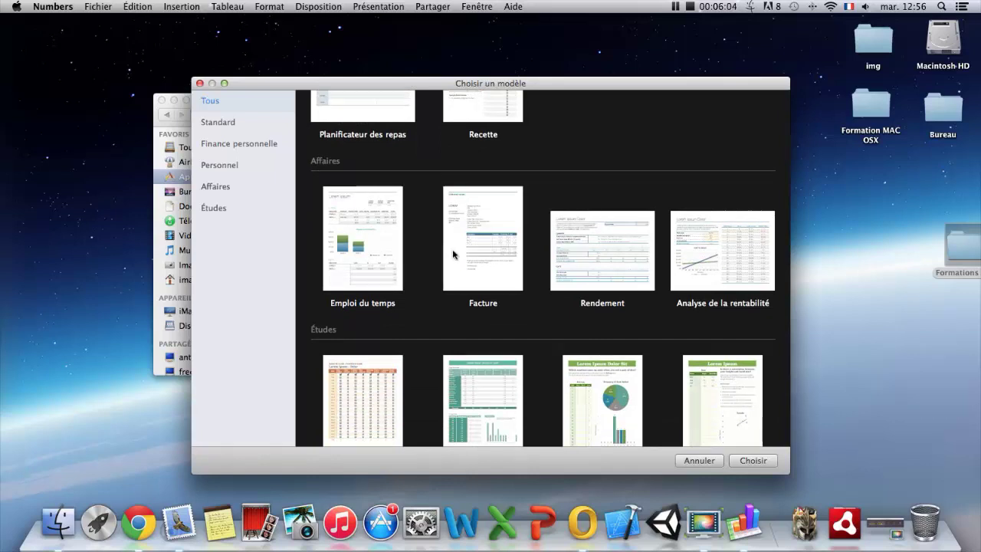
pyautogui.scroll(-1, 640, 267)
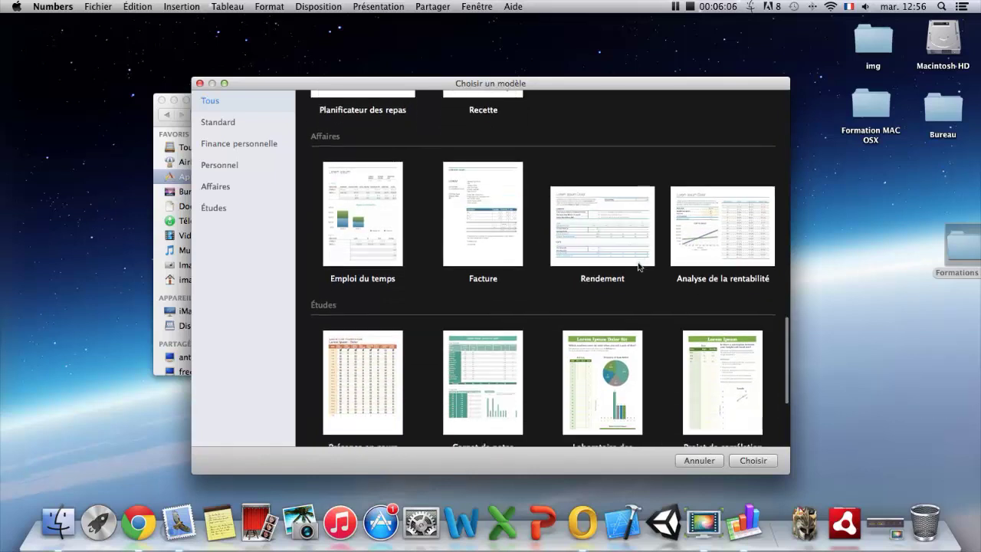
pyautogui.scroll(-6, 640, 265)
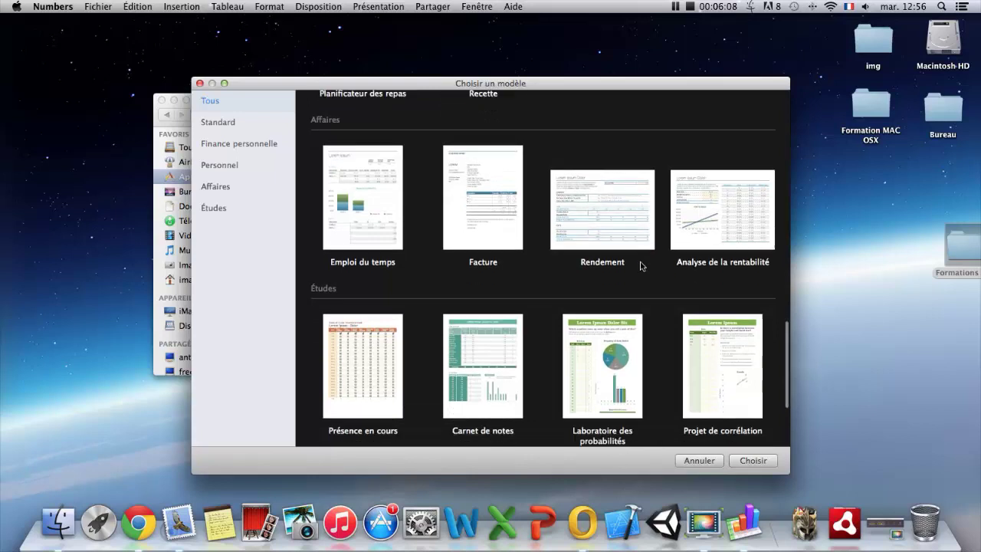
pyautogui.scroll(2, 640, 263)
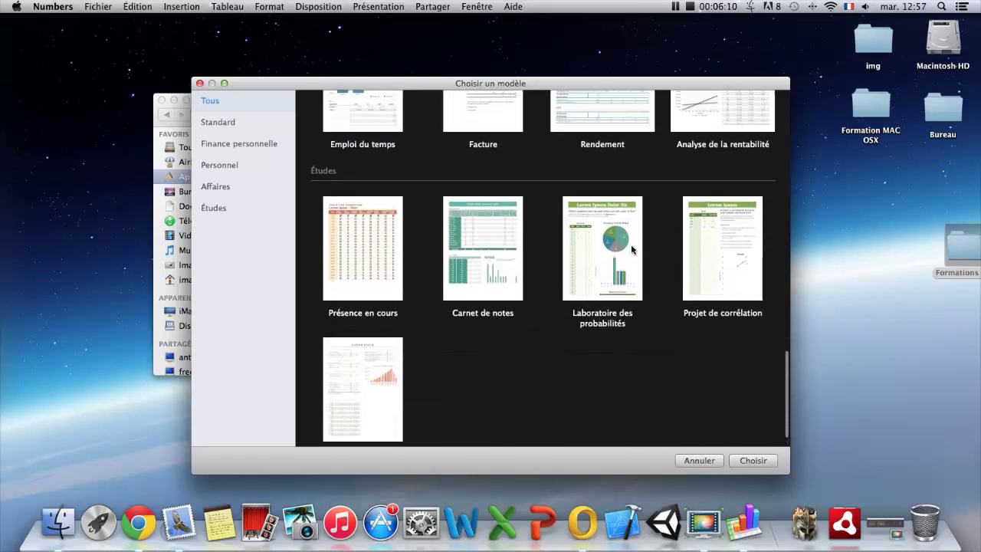
pyautogui.scroll(-2, 632, 245)
pyautogui.scroll(7, 632, 247)
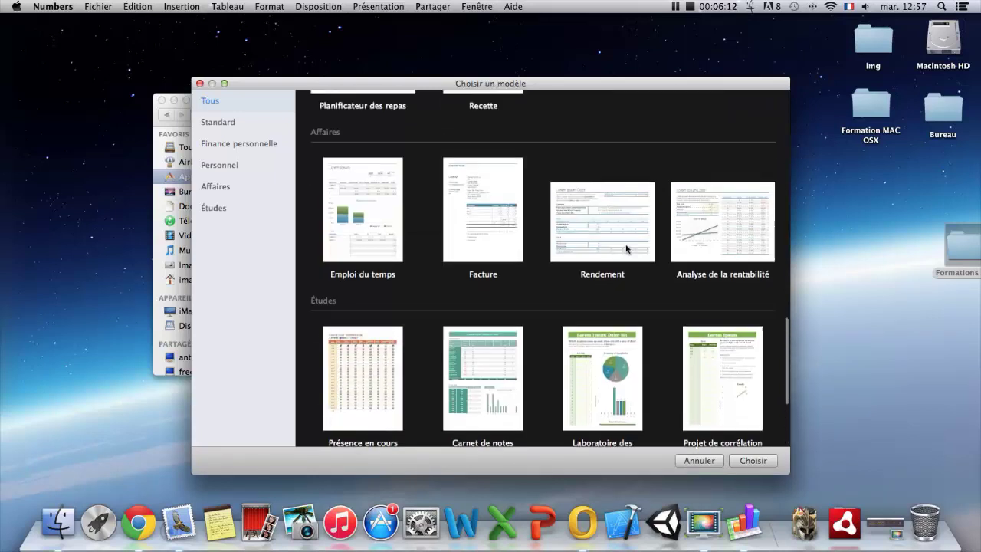
pyautogui.click(675, 257)
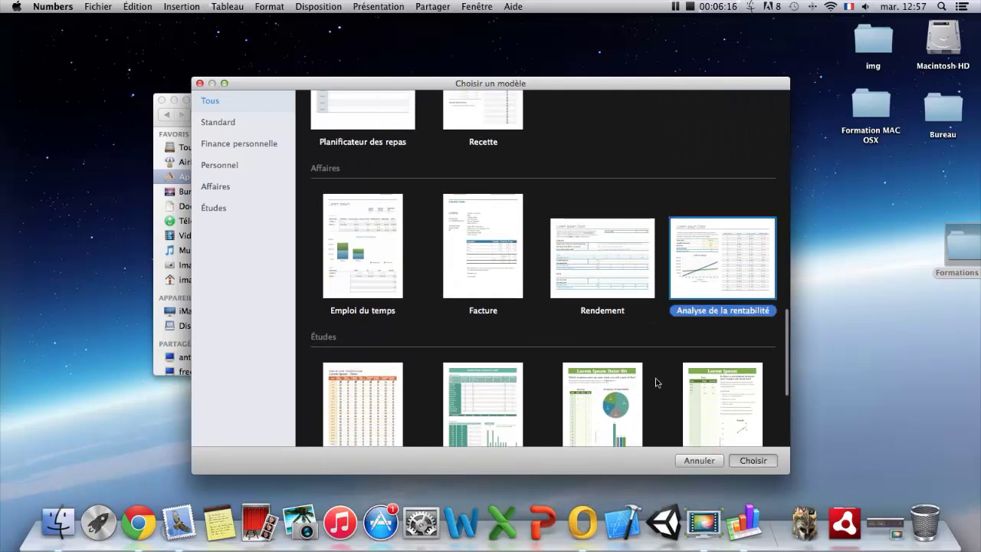
# Create a spreadsheet from the Analyse de la rentabilité template, look it over and close it.
pyautogui.press('Return')
pyautogui.scroll(-6, 373, 245)
pyautogui.scroll(6, 443, 244)
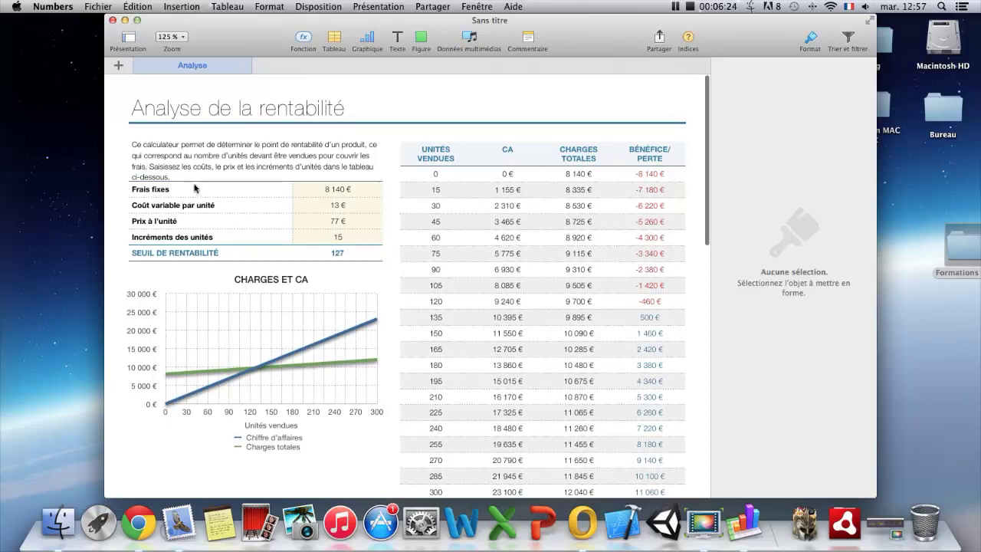
pyautogui.click(112, 20)
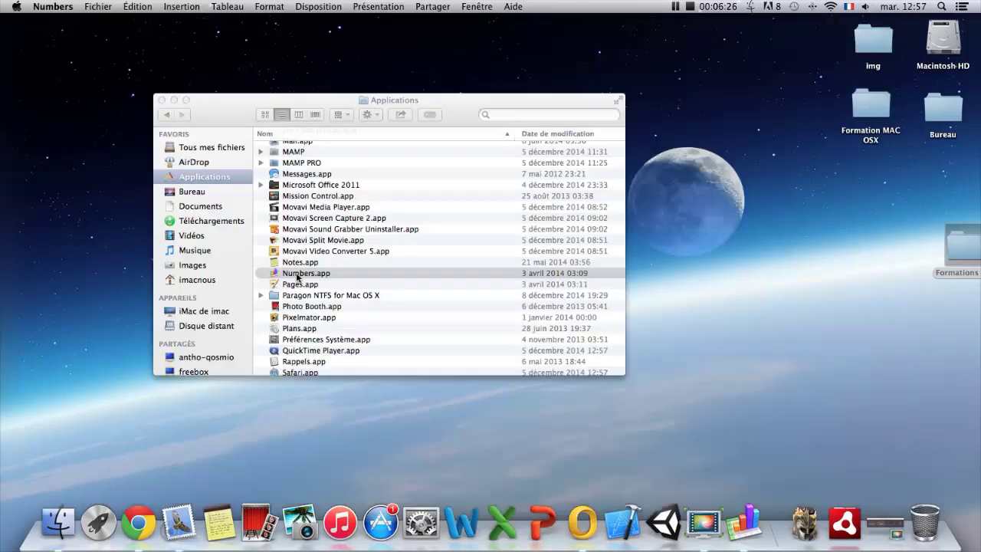
# Reopen Numbers, create a Vierge spreadsheet and apply the table style with a green header row and grey header column.
pyautogui.doubleClick(298, 274)
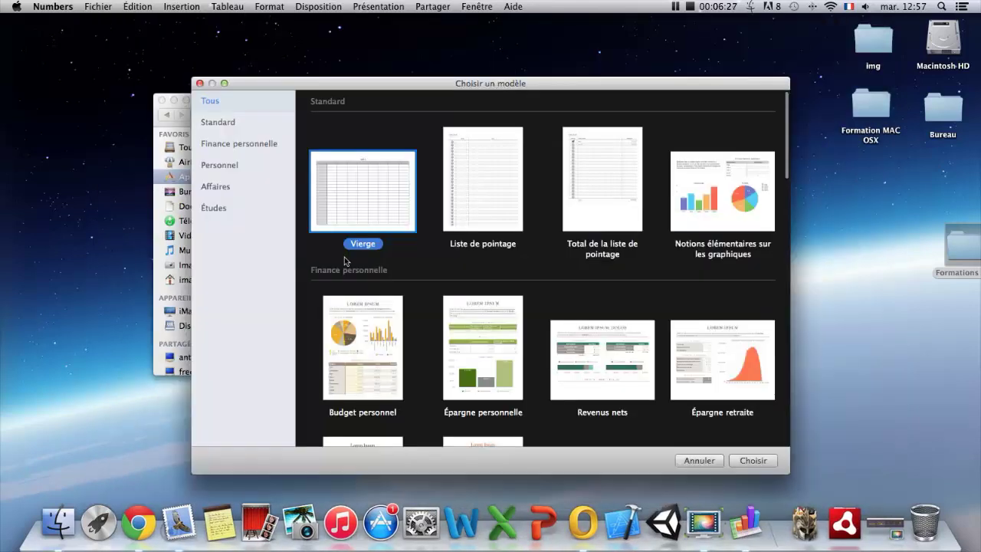
pyautogui.doubleClick(373, 200)
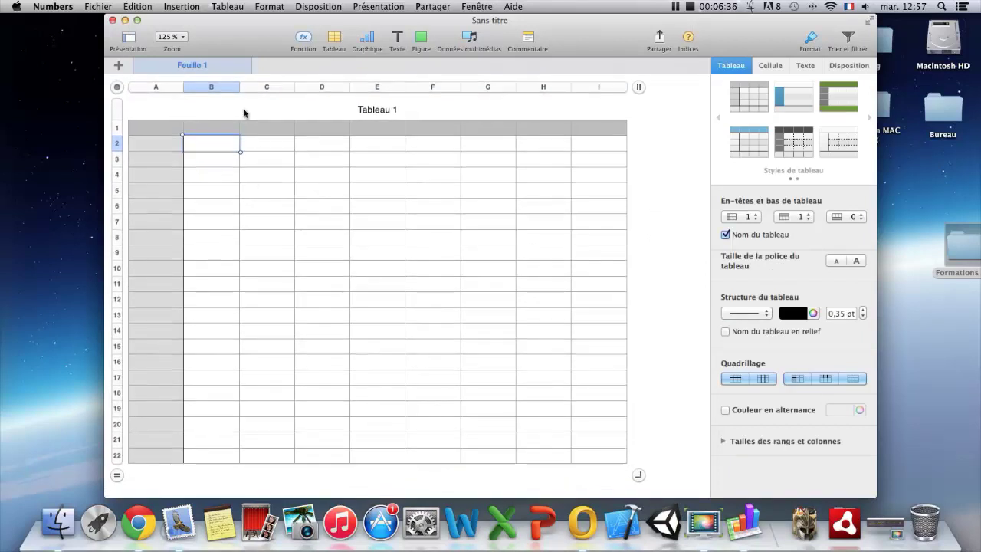
pyautogui.click(827, 103)
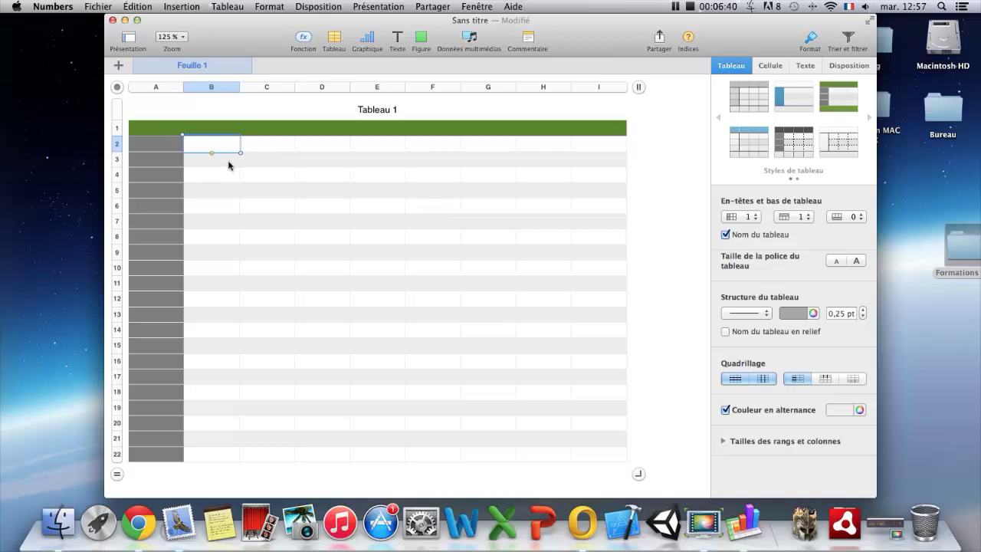
pyautogui.click(321, 163)
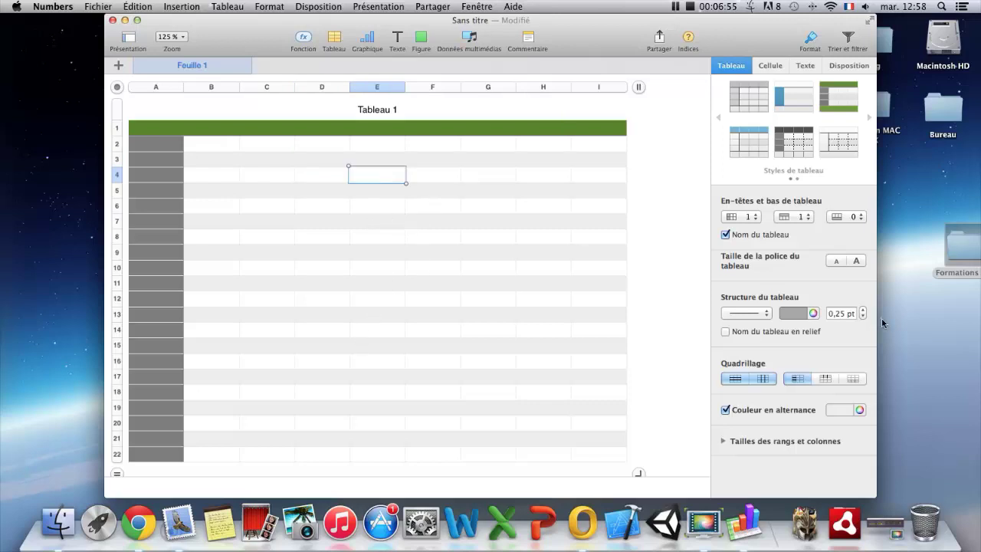
# Look through the cell, text and layout formatting options for the table.
pyautogui.click(770, 66)
pyautogui.click(806, 68)
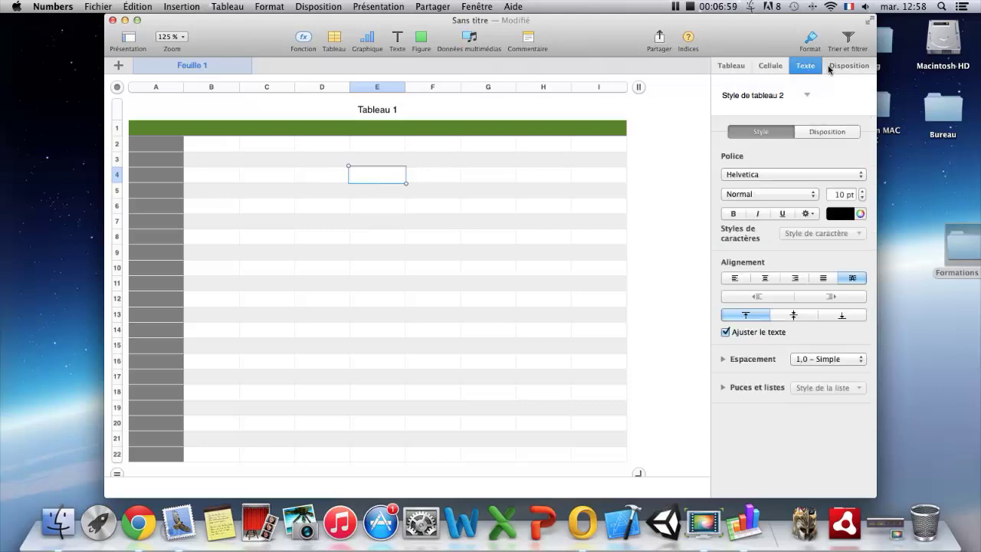
pyautogui.click(836, 67)
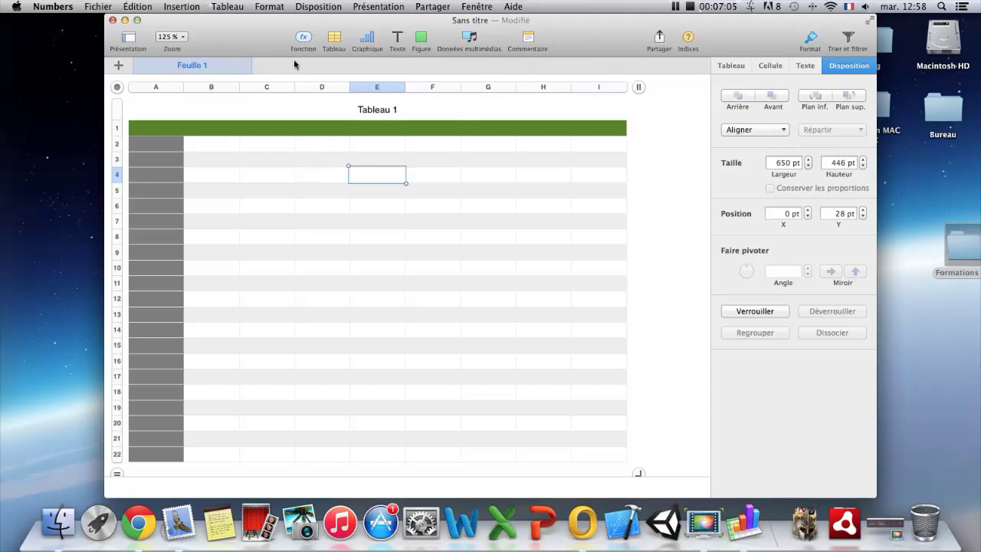
# Enter 1 in cells D4 and E4 and insert the Somme function in F4.
pyautogui.click(304, 177)
pyautogui.write('1')
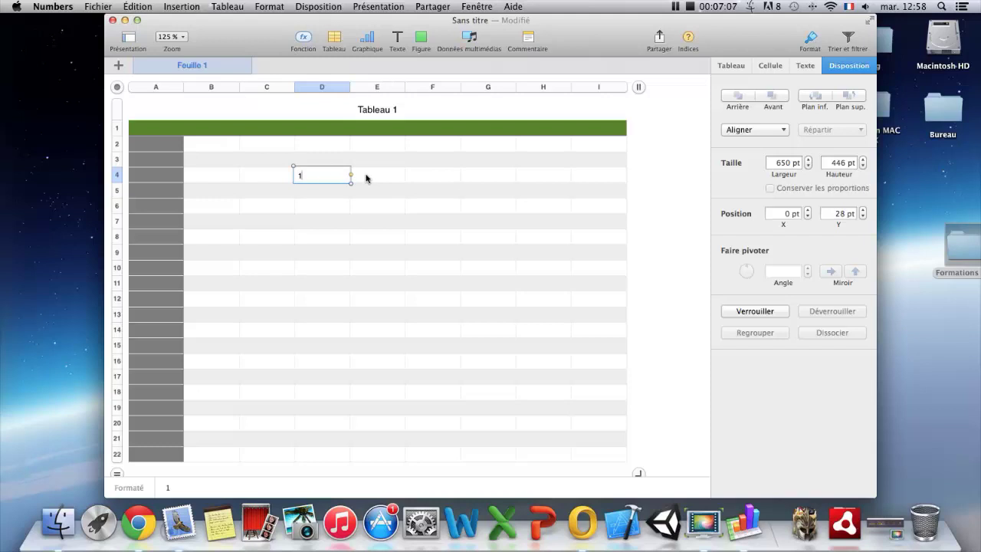
pyautogui.press('Tab')
pyautogui.write('1')
pyautogui.press('Tab')
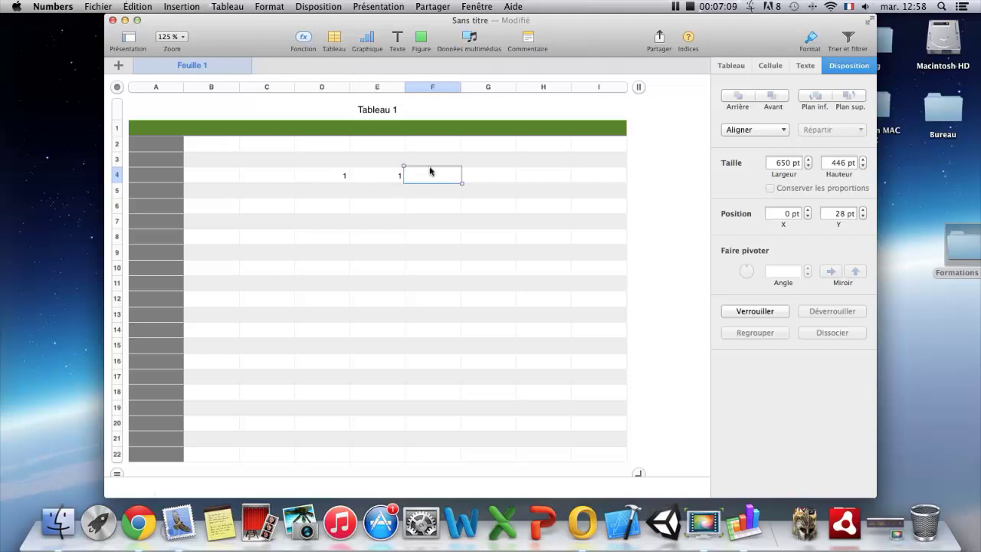
pyautogui.click(300, 48)
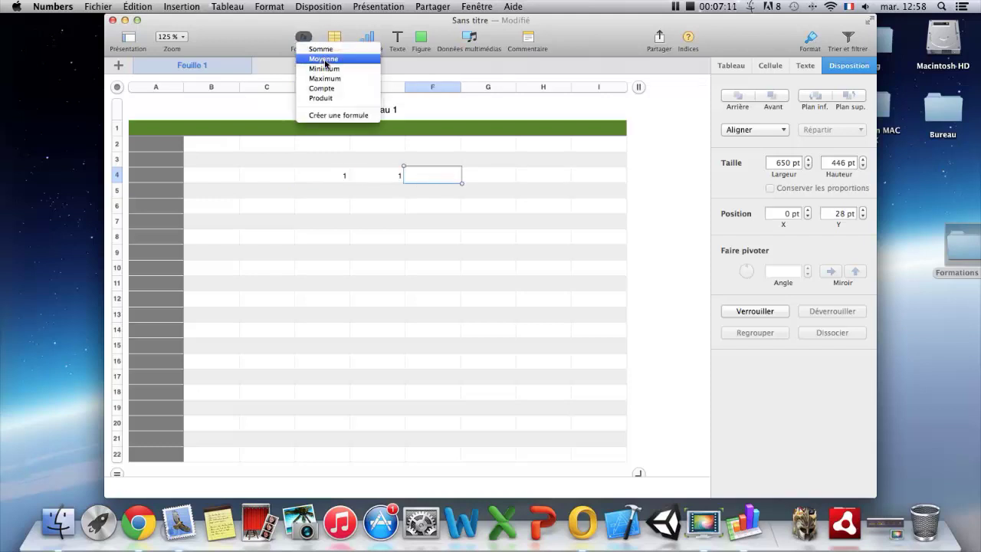
pyautogui.click(322, 46)
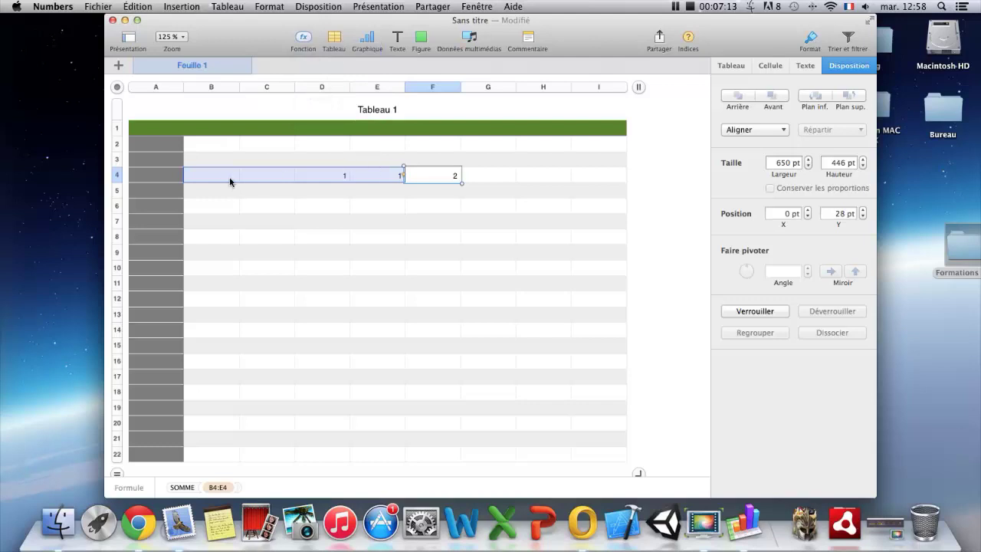
# Enter 3 in cell C4 to include it in the row's sum.
pyautogui.click(287, 181)
pyautogui.write('3')
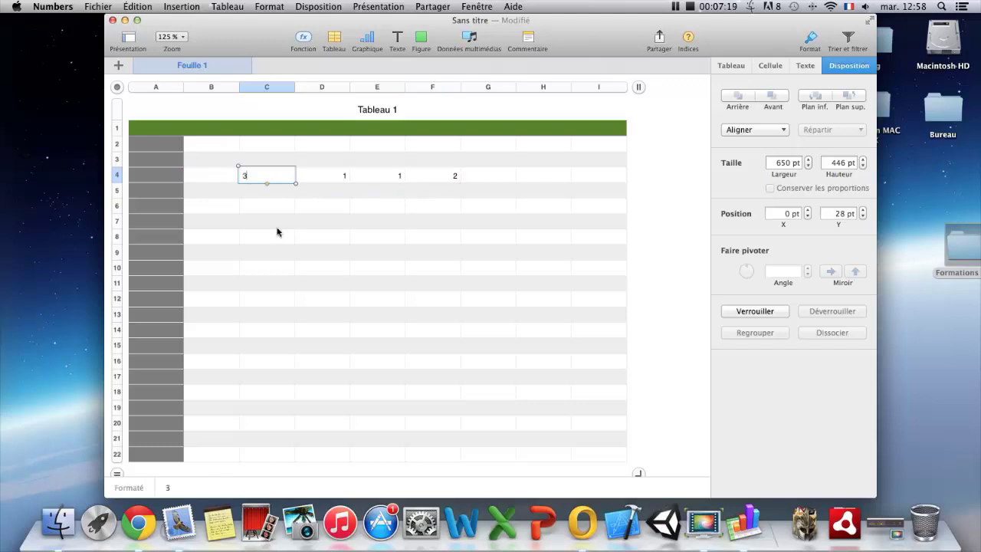
pyautogui.click(301, 210)
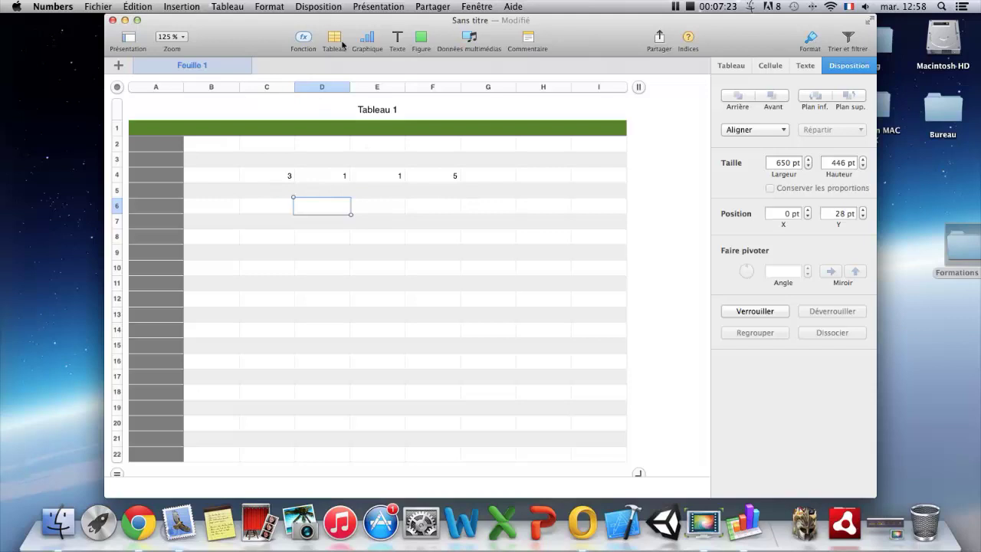
# Insert a 2D column chart and add cell C4 to its data references.
pyautogui.click(369, 44)
pyautogui.click(353, 116)
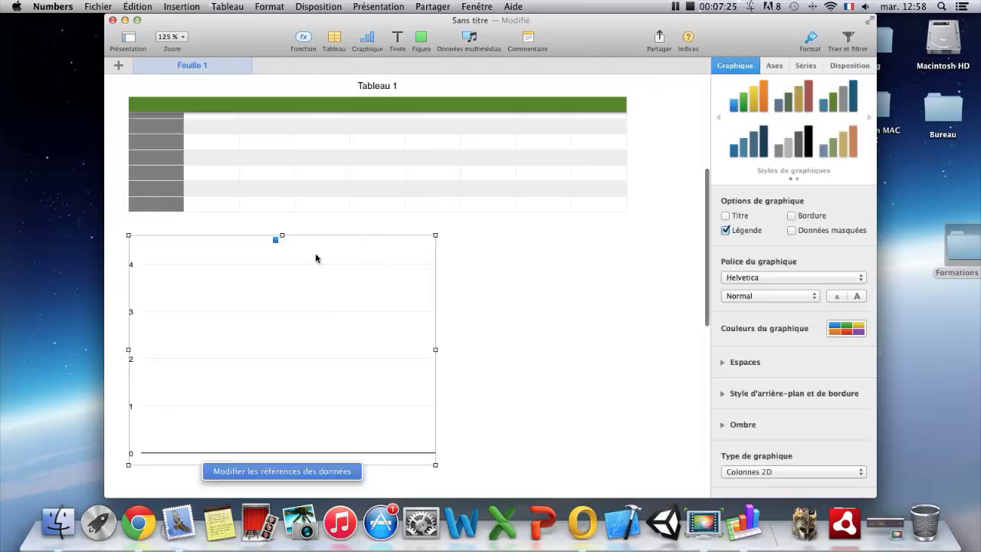
pyautogui.click(289, 472)
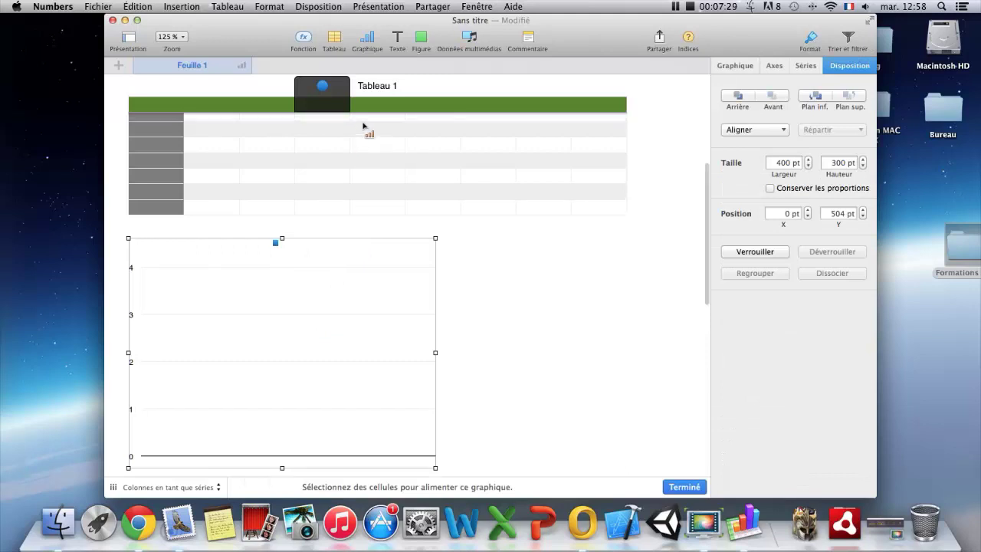
pyautogui.scroll(8, 362, 127)
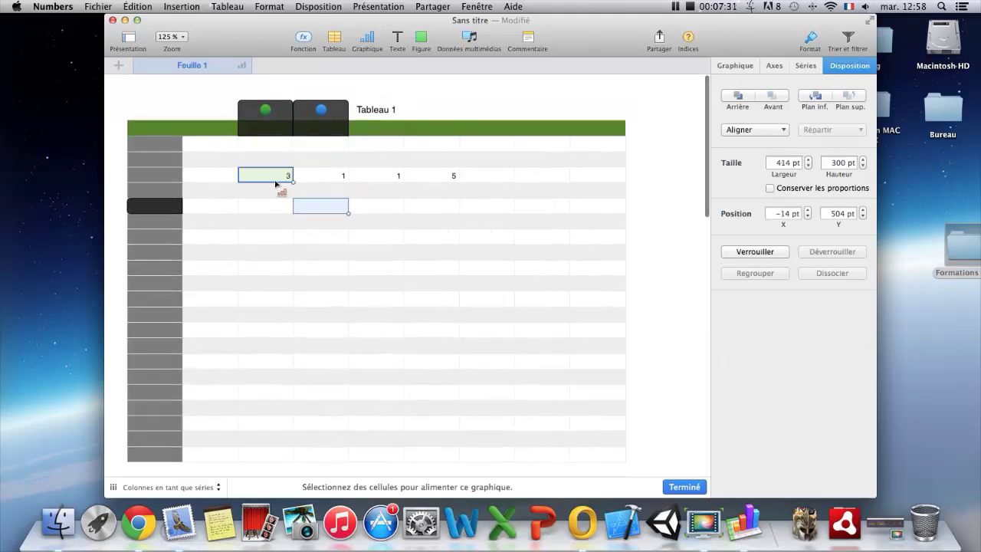
pyautogui.click(276, 184)
pyautogui.scroll(-3, 275, 200)
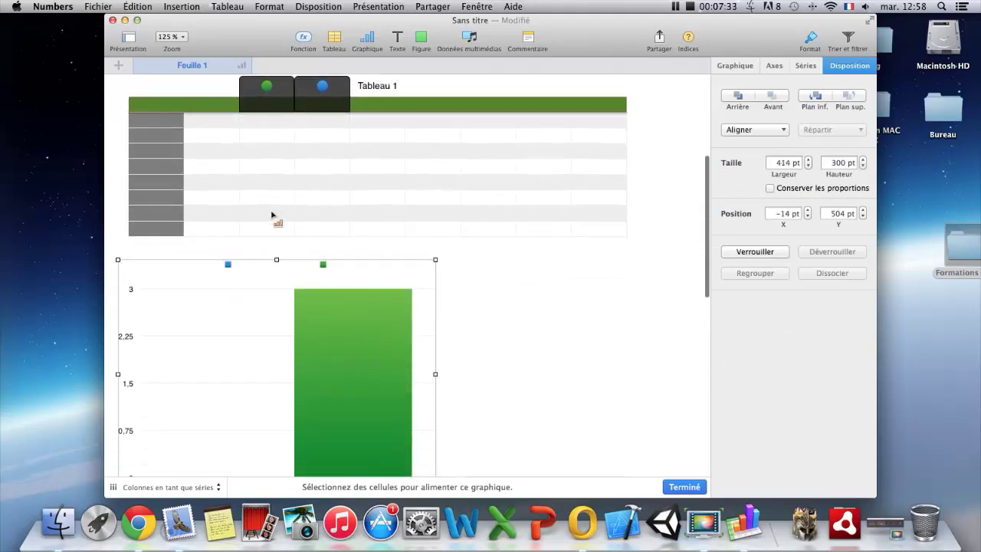
pyautogui.scroll(-2, 270, 230)
pyautogui.scroll(8, 274, 261)
pyautogui.scroll(3, 280, 230)
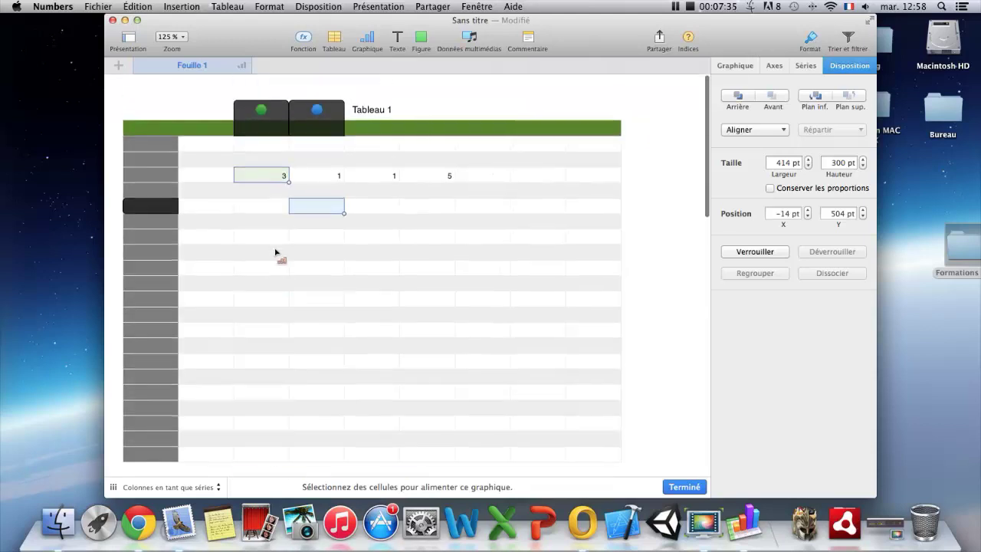
# Add cells D4 to F4 to the chart's data references and finish editing them.
pyautogui.moveTo(307, 176); pyautogui.dragTo(427, 177)
pyautogui.scroll(-8, 347, 217)
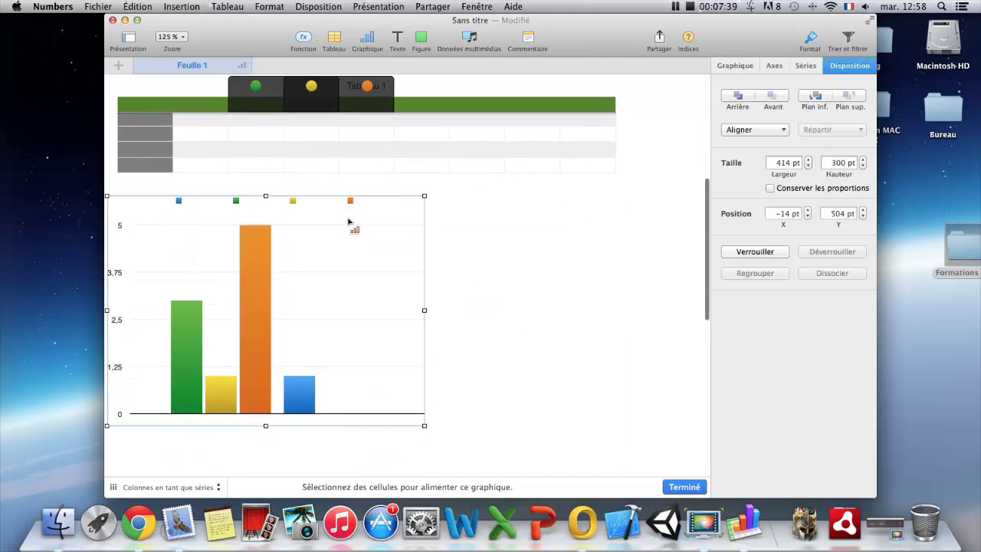
pyautogui.scroll(2, 345, 212)
pyautogui.hscroll(-1, 345, 205)
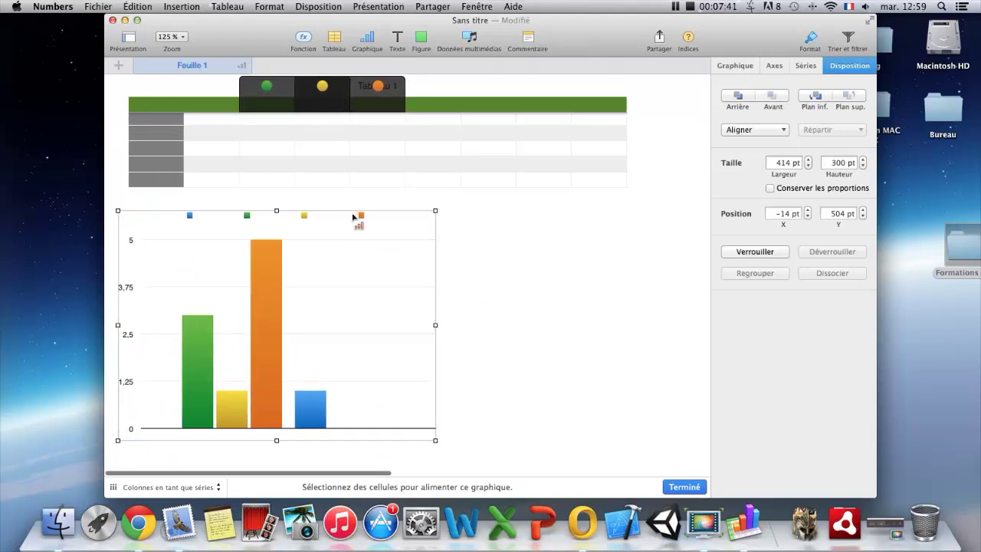
pyautogui.scroll(-4, 355, 217)
pyautogui.scroll(15, 358, 207)
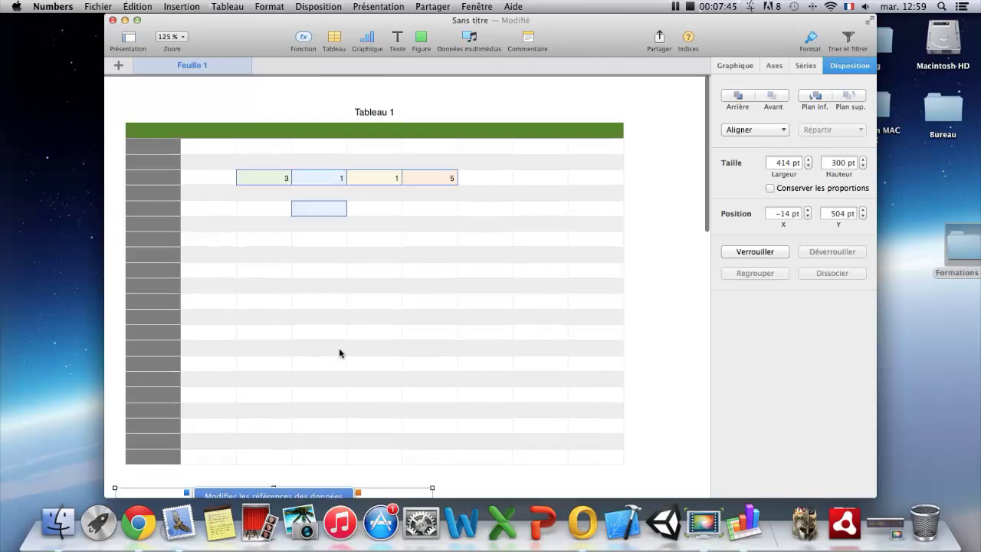
# Move the chart onto the table just beneath the row of numbers, to about X 106 pt and Y 127 pt, and deselect it.
pyautogui.scroll(-3, 340, 350)
pyautogui.moveTo(422, 436); pyautogui.dragTo(473, 147)
pyautogui.scroll(4, 432, 330)
pyautogui.moveTo(427, 269); pyautogui.dragTo(453, 228)
pyautogui.scroll(2, 416, 256)
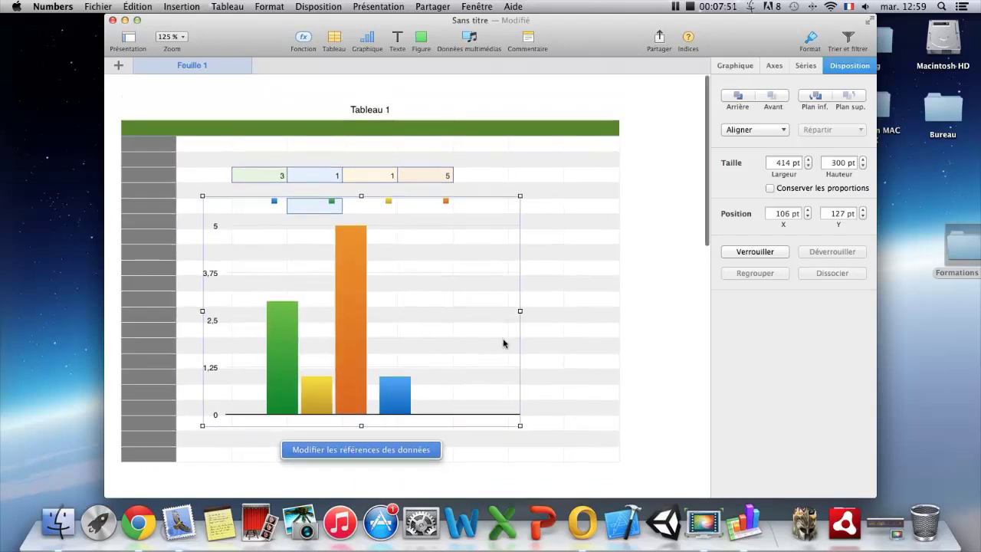
pyautogui.scroll(1, 526, 342)
pyautogui.scroll(-1, 536, 291)
pyautogui.click(646, 219)
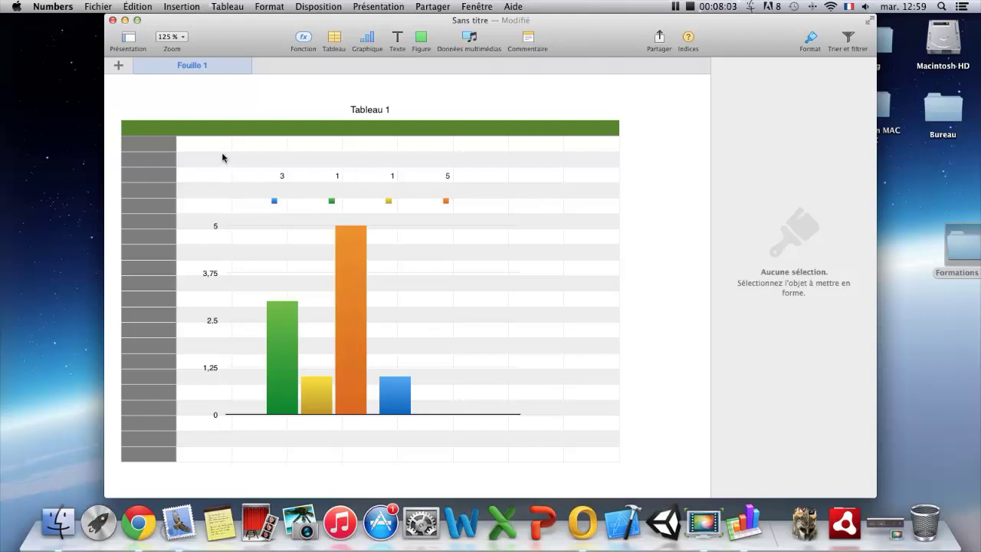
# Close the spreadsheet without saving its changes and open Keynote from the Applications folder.
pyautogui.click(112, 21)
pyautogui.click(445, 189)
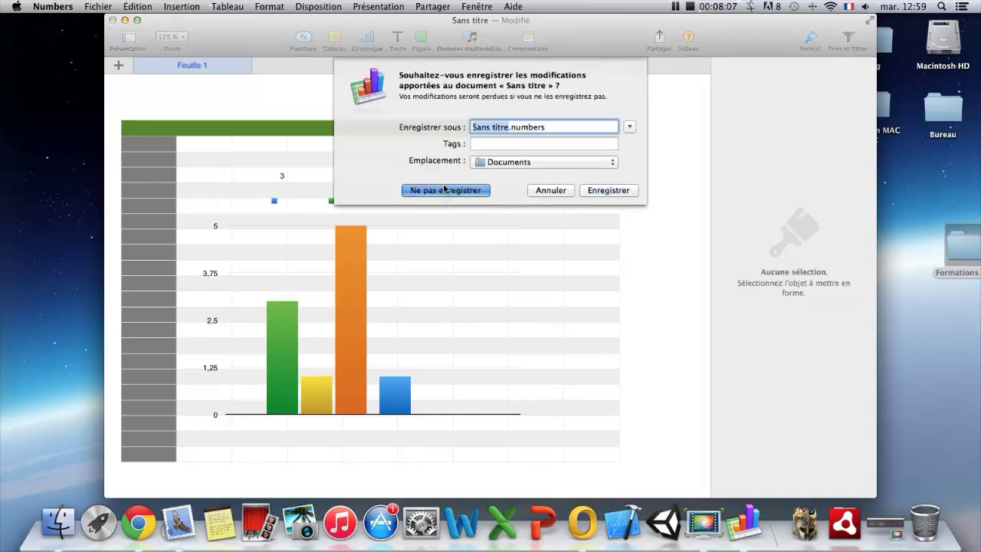
pyautogui.scroll(6, 390, 211)
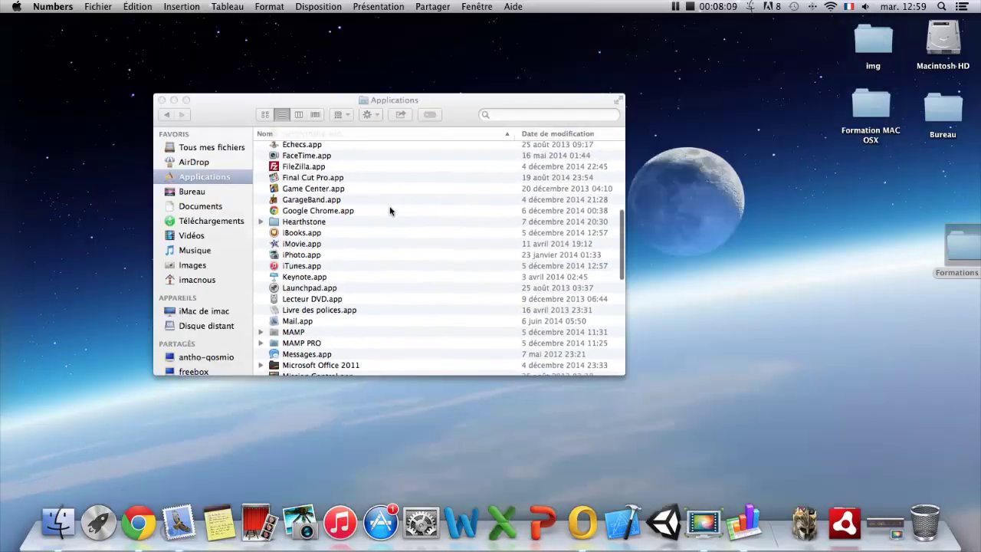
pyautogui.scroll(3, 385, 218)
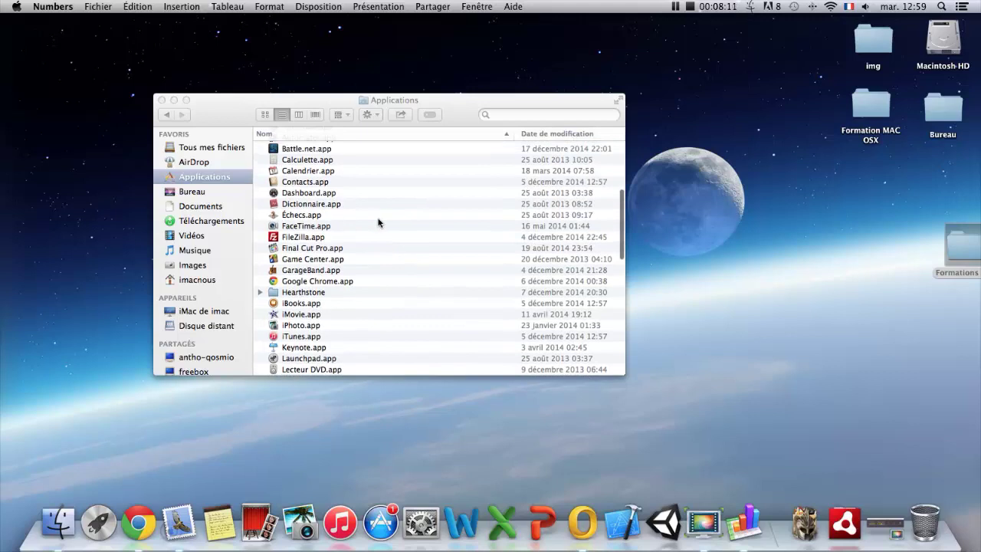
pyautogui.scroll(-3, 376, 217)
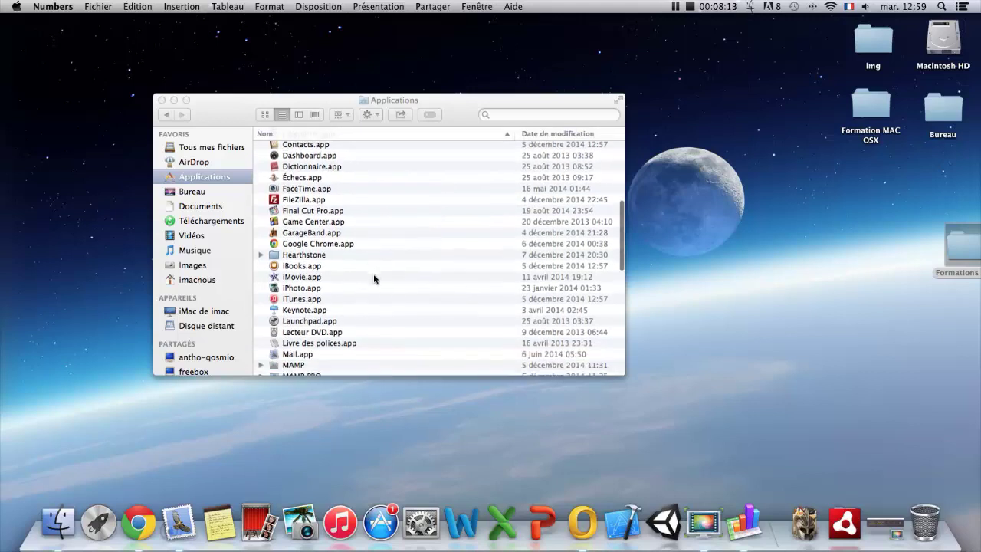
pyautogui.doubleClick(306, 299)
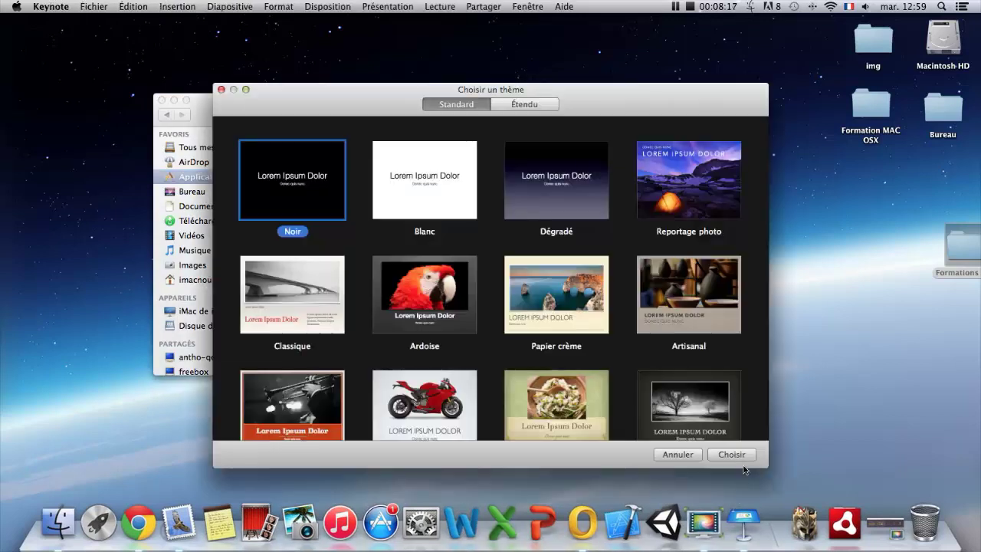
# Browse the standard Keynote themes and create a presentation with the Projet theme.
pyautogui.click(589, 196)
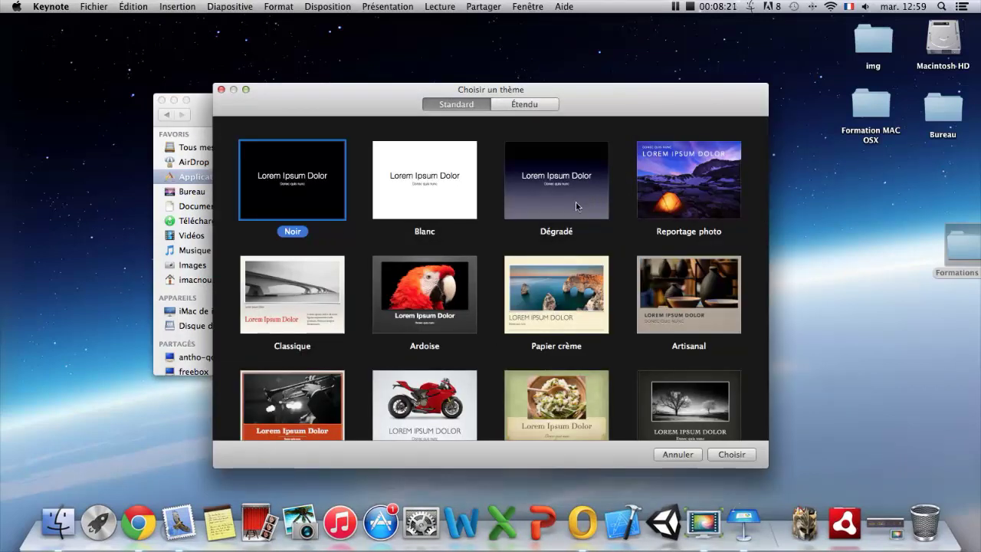
pyautogui.scroll(-2, 685, 148)
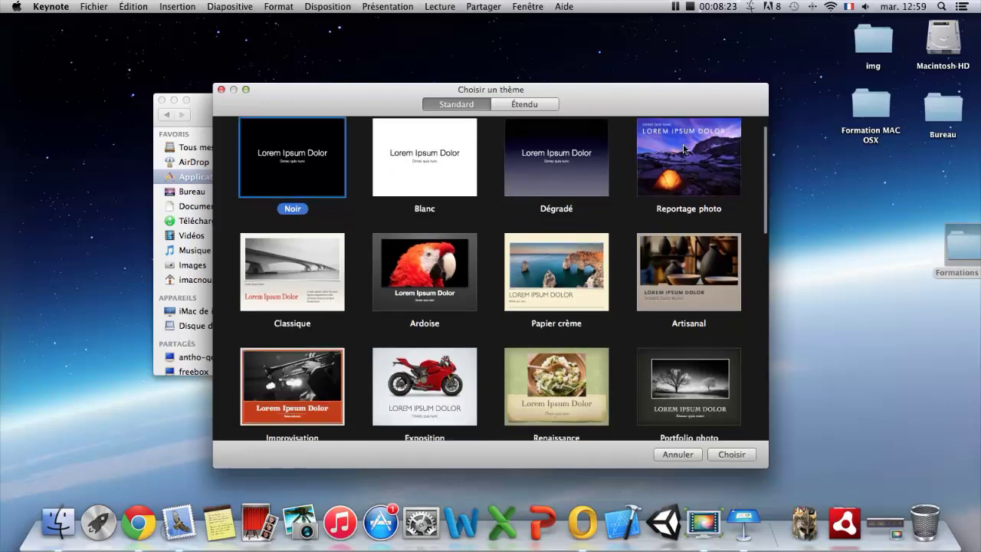
pyautogui.scroll(-8, 679, 147)
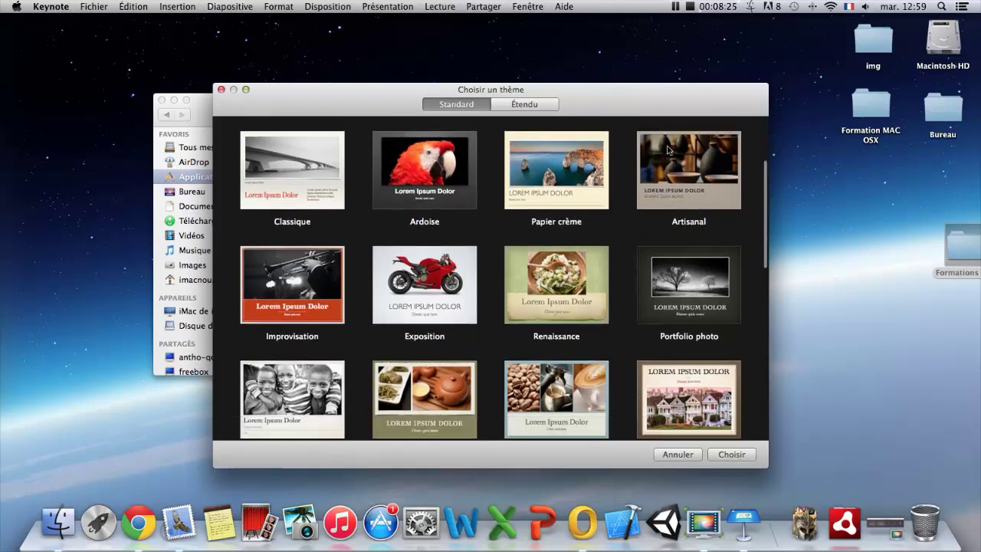
pyautogui.scroll(-6, 668, 160)
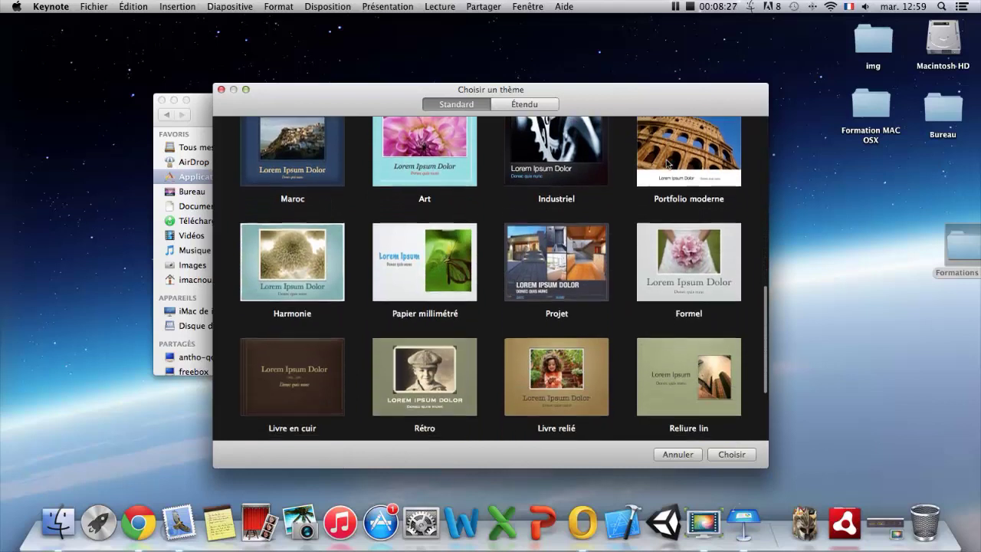
pyautogui.scroll(-2, 614, 167)
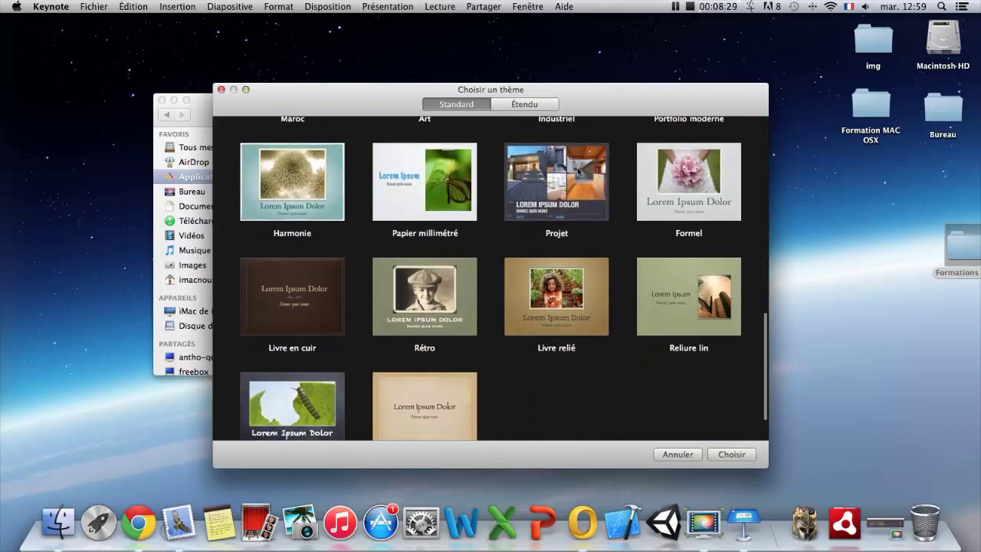
pyautogui.click(578, 172)
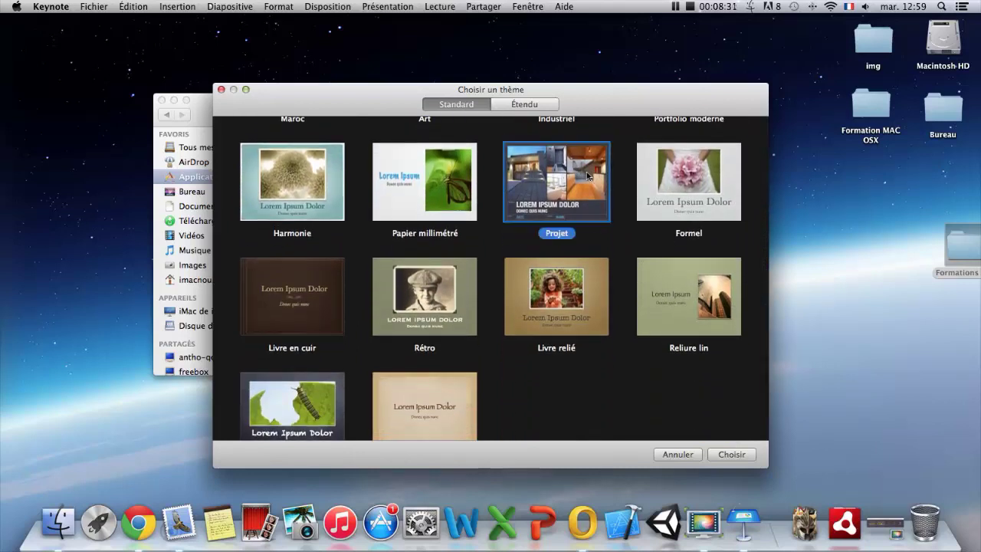
pyautogui.click(729, 454)
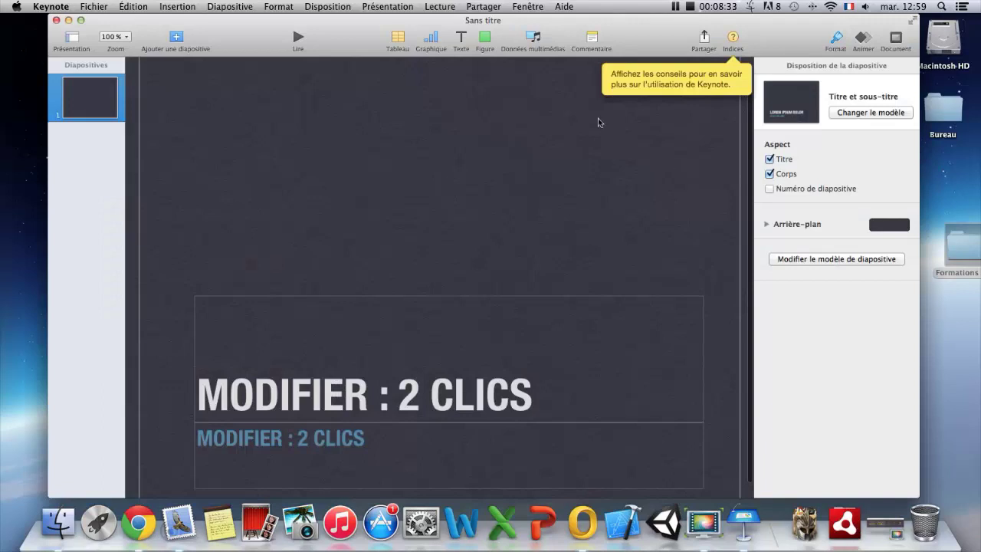
# Play the slideshow briefly and return to editing the title slide.
pyautogui.click(299, 38)
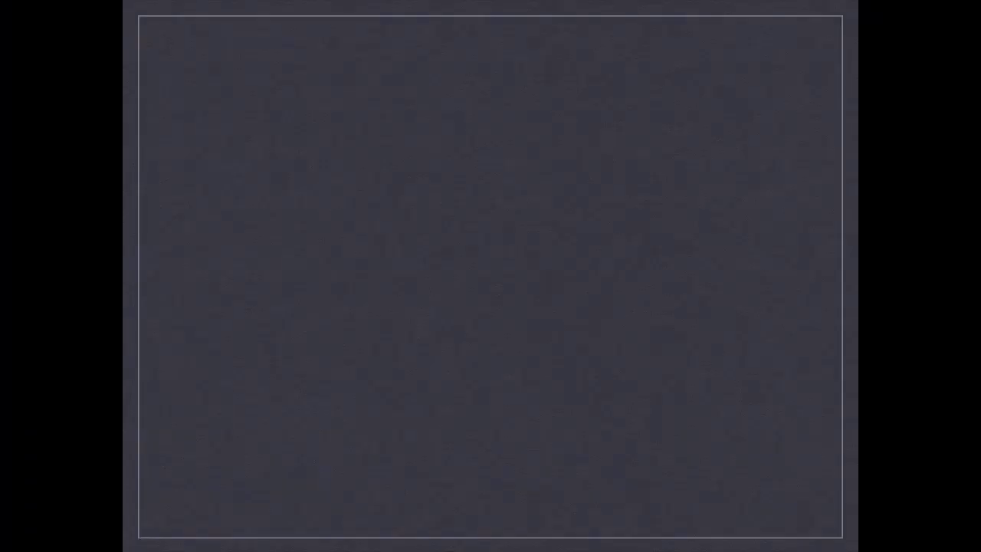
pyautogui.press('Escape')
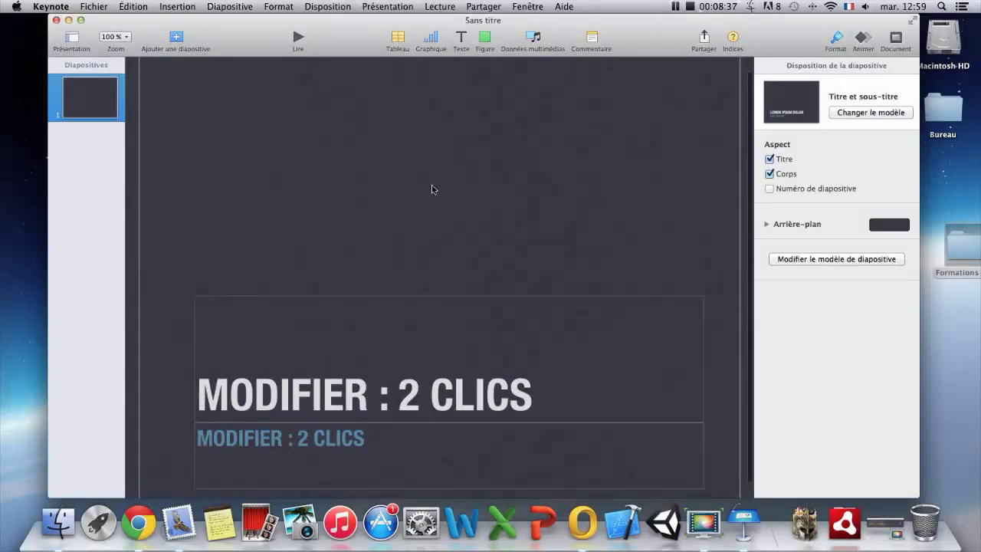
pyautogui.scroll(1, 577, 198)
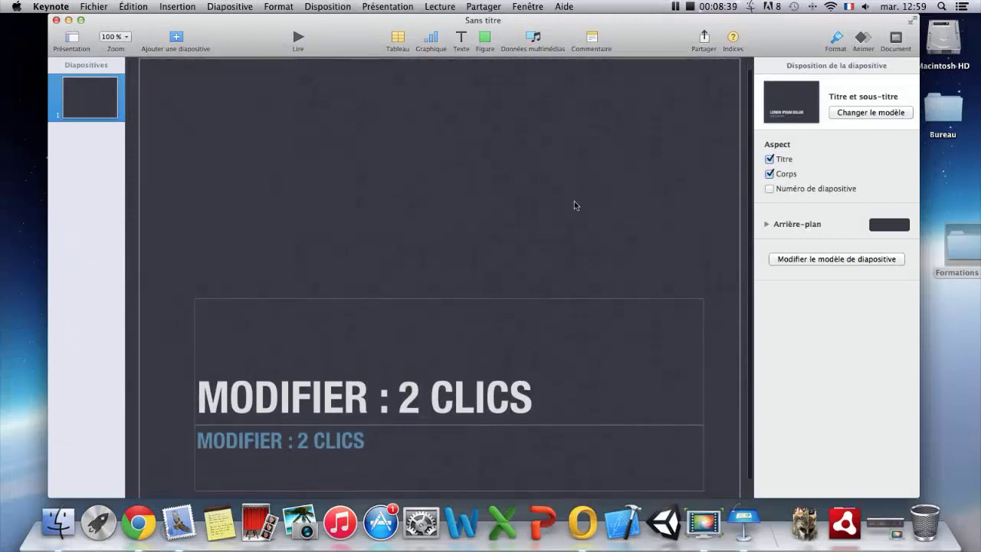